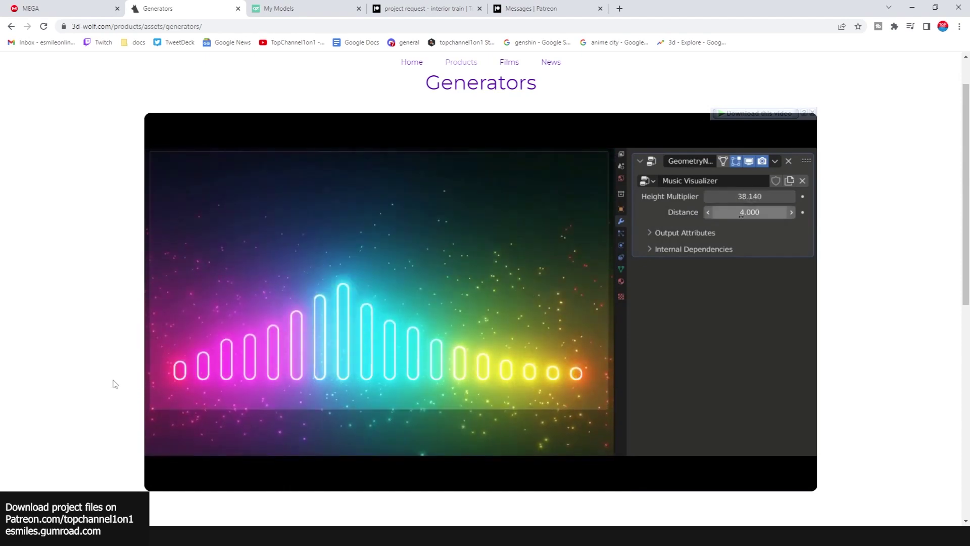
Examine the Generators product page, including the preview video, the download and licence section and the item list; pause the video
{"action": "scroll", "coordinate": [96, 472], "scroll_direction": "down", "scroll_amount": 4}
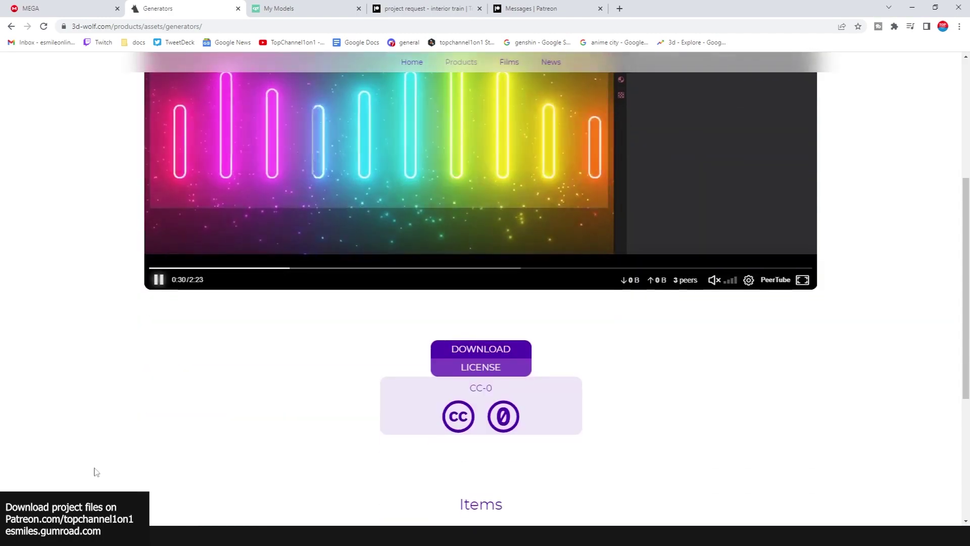
{"action": "scroll", "coordinate": [94, 470], "scroll_direction": "up", "scroll_amount": 4}
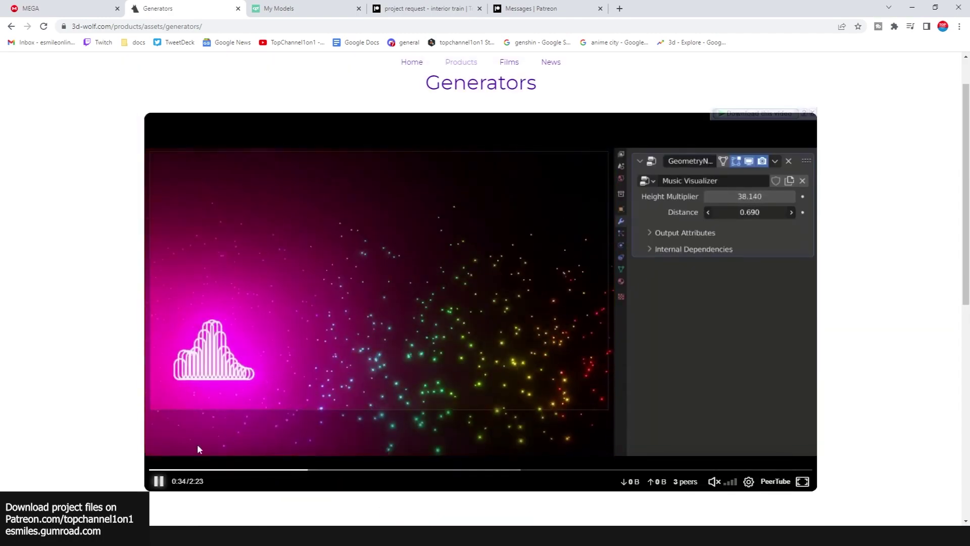
{"action": "scroll", "coordinate": [329, 243], "scroll_direction": "down", "scroll_amount": 3}
{"action": "left_click", "coordinate": [328, 242]}
{"action": "scroll", "coordinate": [297, 374], "scroll_direction": "down", "scroll_amount": 3}
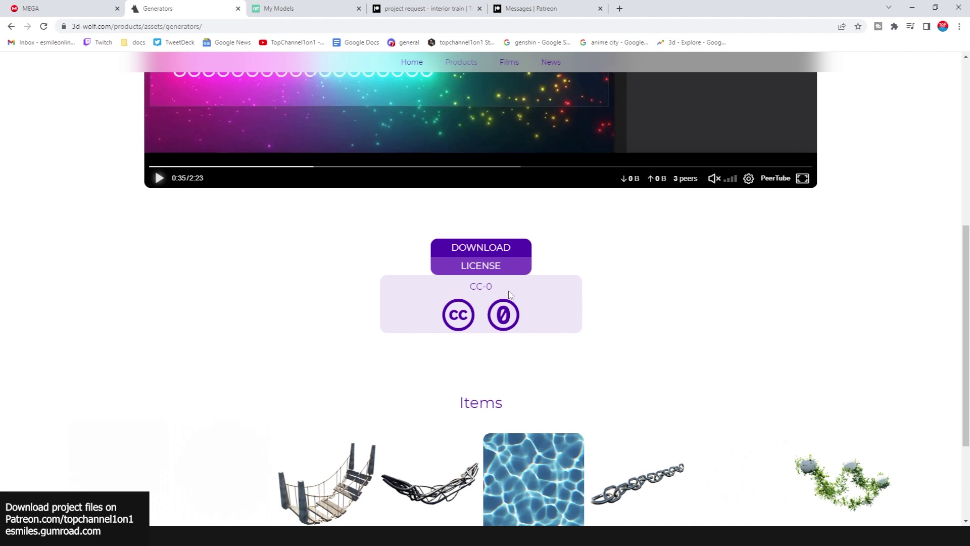
{"action": "scroll", "coordinate": [511, 294], "scroll_direction": "down", "scroll_amount": 3}
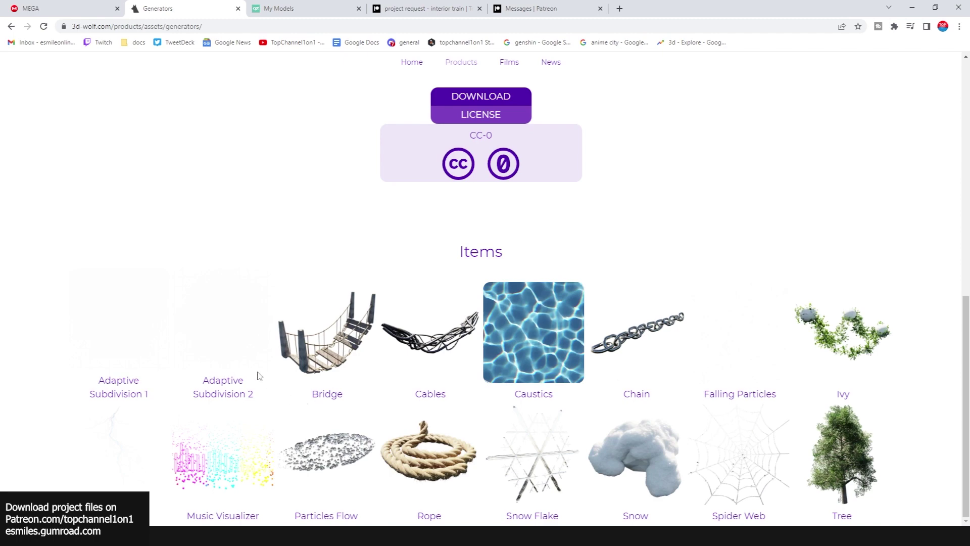
{"action": "scroll", "coordinate": [361, 363], "scroll_direction": "up", "scroll_amount": 5}
{"action": "scroll", "coordinate": [462, 266], "scroll_direction": "down", "scroll_amount": 2}
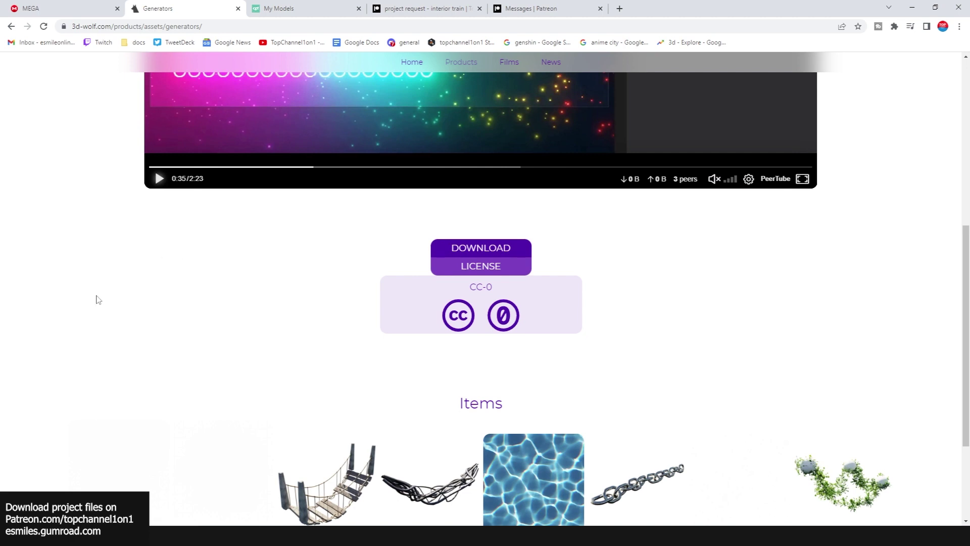
Examine the shared Generators folder on MEGA, including the blend files in its Generators subfolder
{"action": "left_click", "coordinate": [50, 7]}
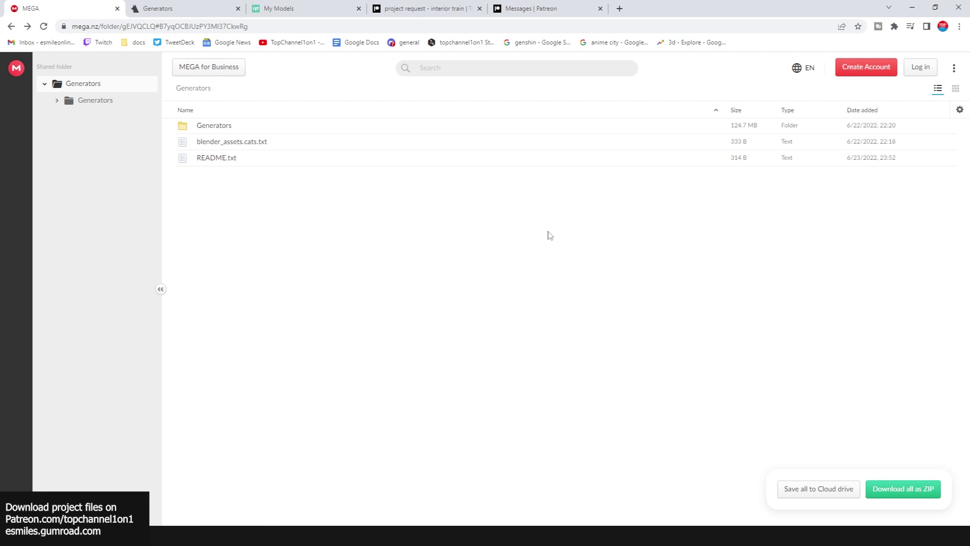
{"action": "double_click", "coordinate": [187, 130]}
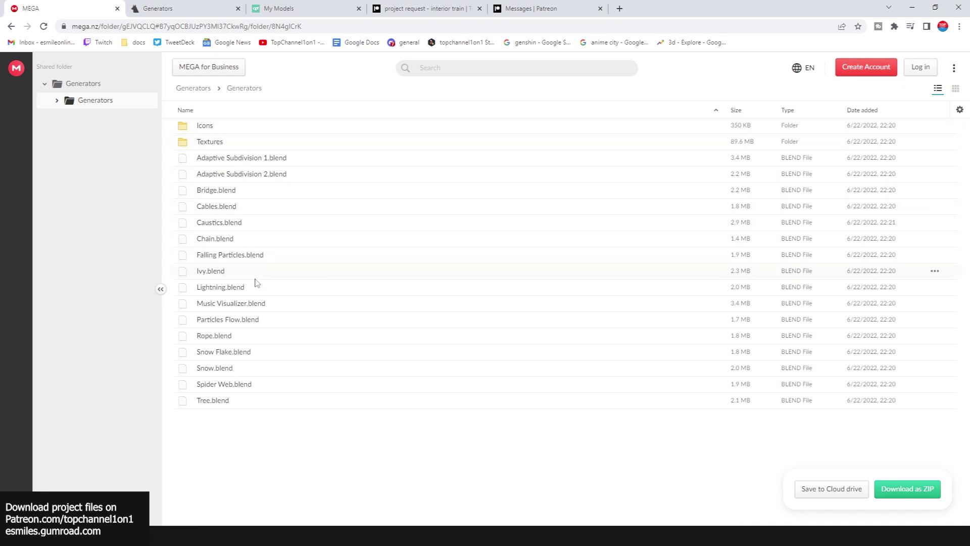
{"action": "left_click", "coordinate": [208, 91]}
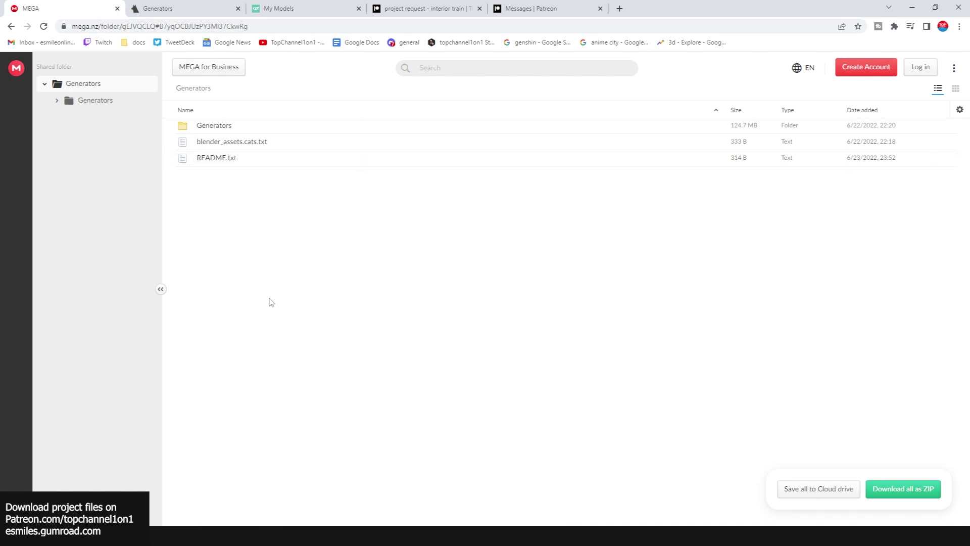
{"action": "double_click", "coordinate": [190, 131]}
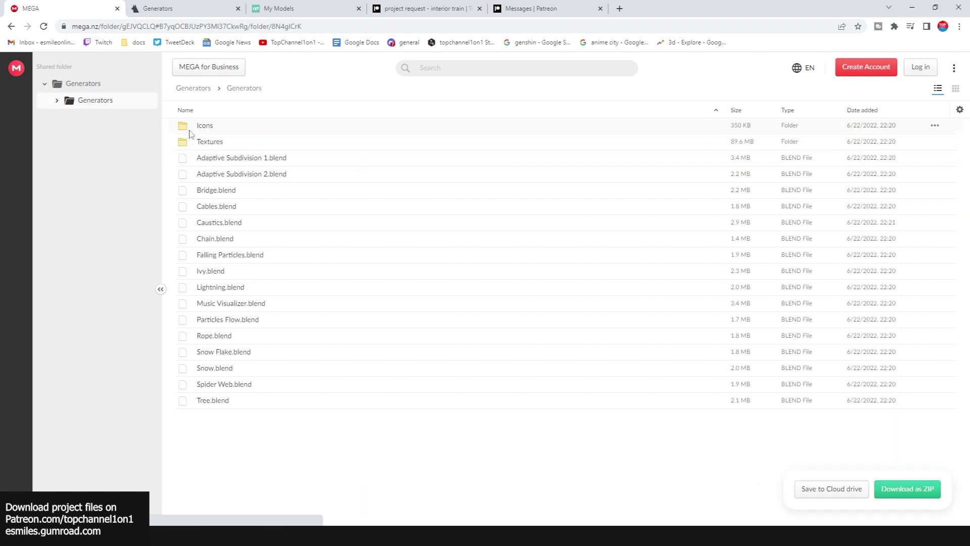
{"action": "left_click", "coordinate": [200, 91]}
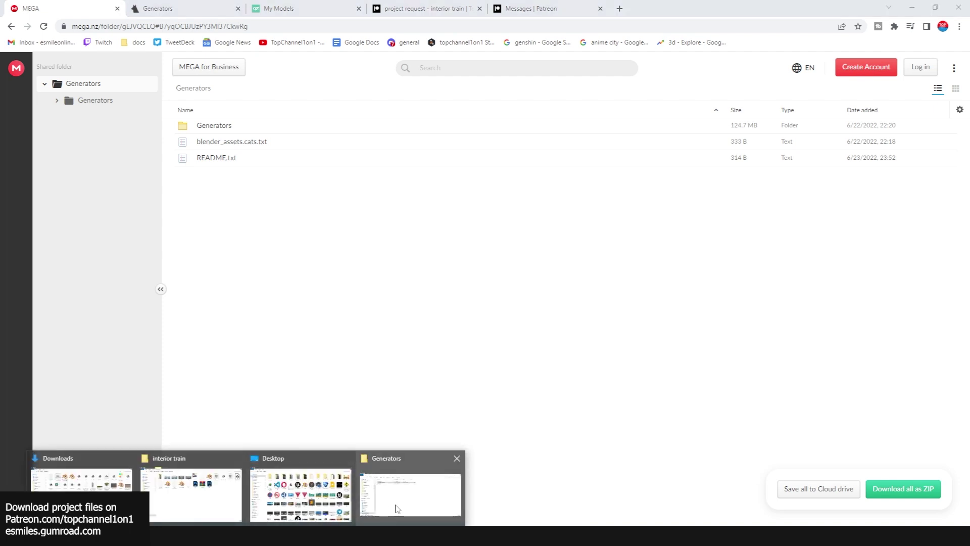
Switch to File Explorer and examine the downloaded Generators folder, including its blend files and Icons subfolder
{"action": "left_click", "coordinate": [396, 503]}
{"action": "left_click", "coordinate": [378, 142]}
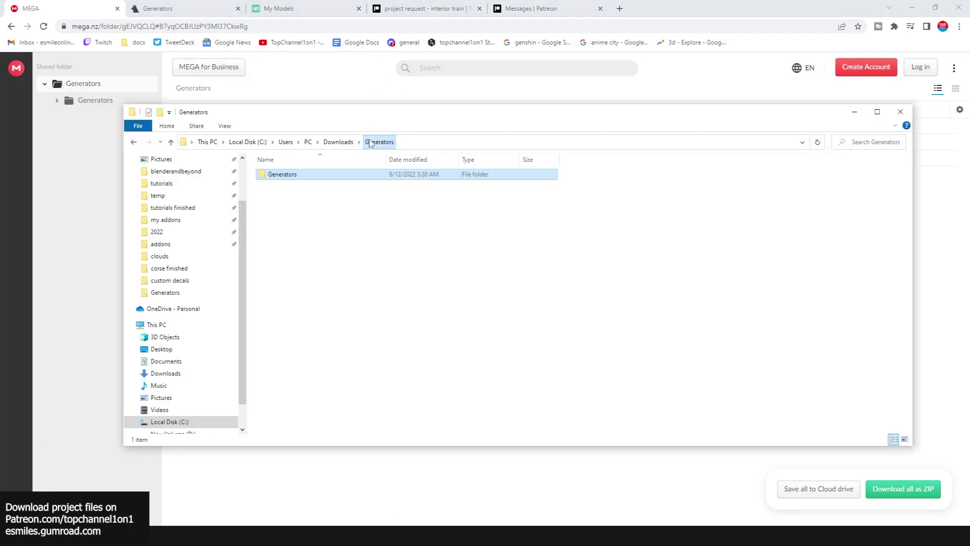
{"action": "double_click", "coordinate": [358, 175]}
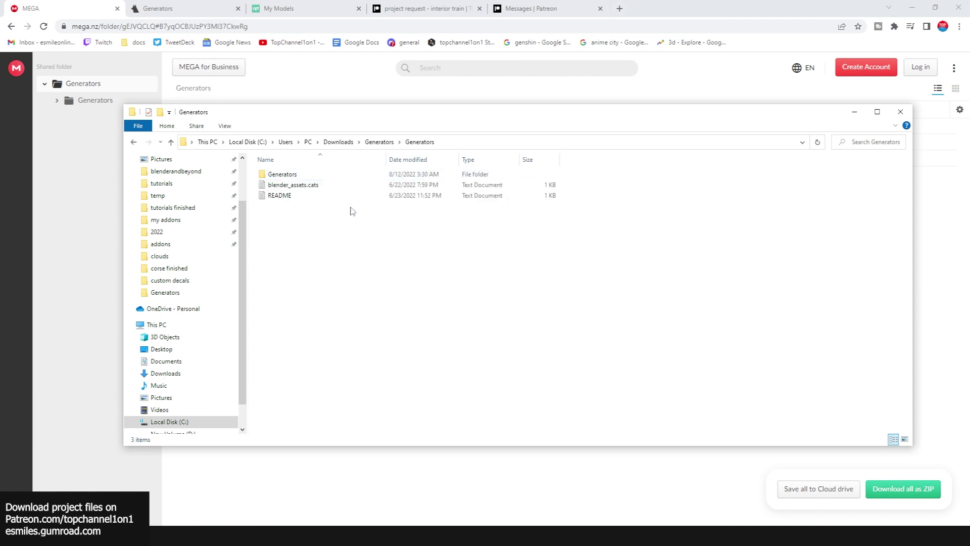
{"action": "double_click", "coordinate": [331, 174]}
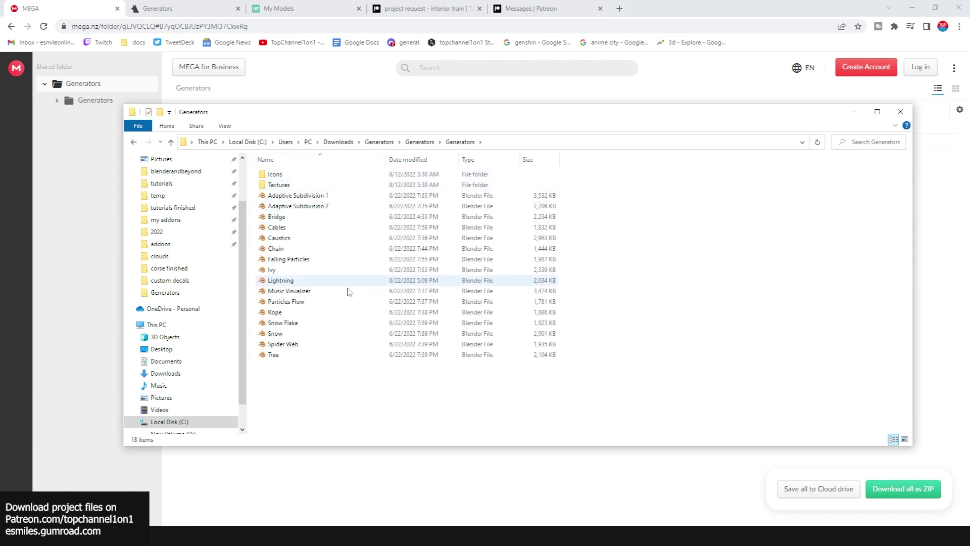
{"action": "double_click", "coordinate": [371, 173]}
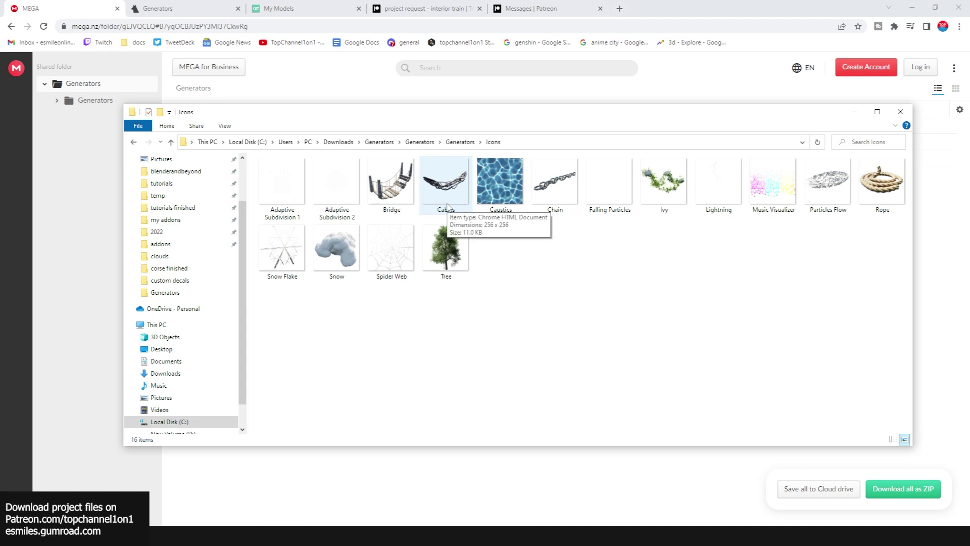
{"action": "left_click", "coordinate": [460, 142]}
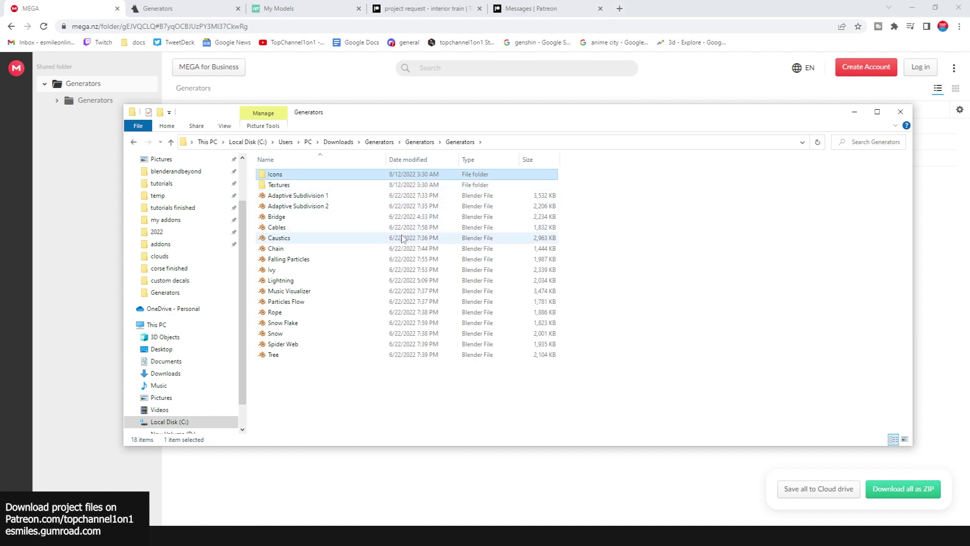
{"action": "left_click", "coordinate": [425, 142]}
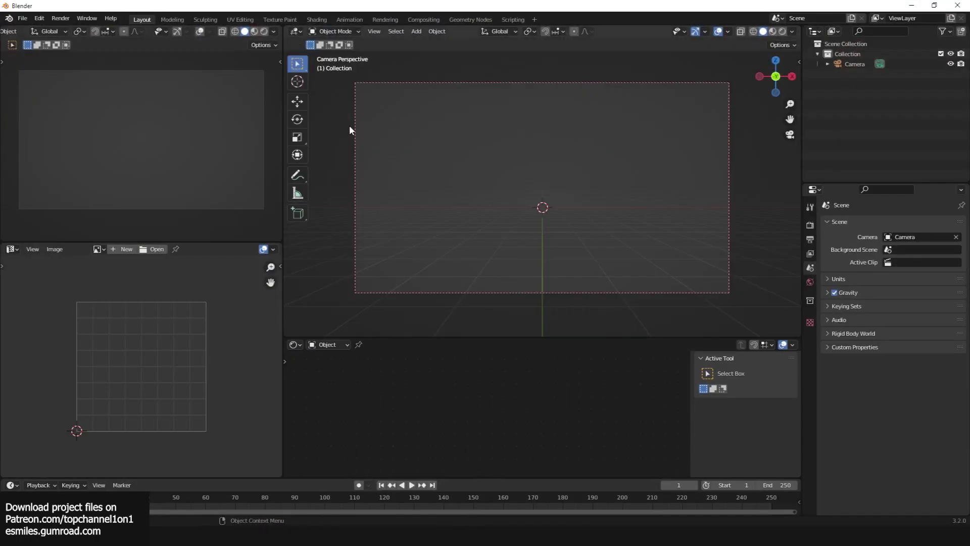
In Blender's File Paths preferences, start adding an asset library and browse to the Downloads\Generators\Generators folder
{"action": "left_click", "coordinate": [22, 18]}
{"action": "left_click", "coordinate": [39, 19]}
{"action": "left_click", "coordinate": [39, 19]}
{"action": "left_click", "coordinate": [70, 173]}
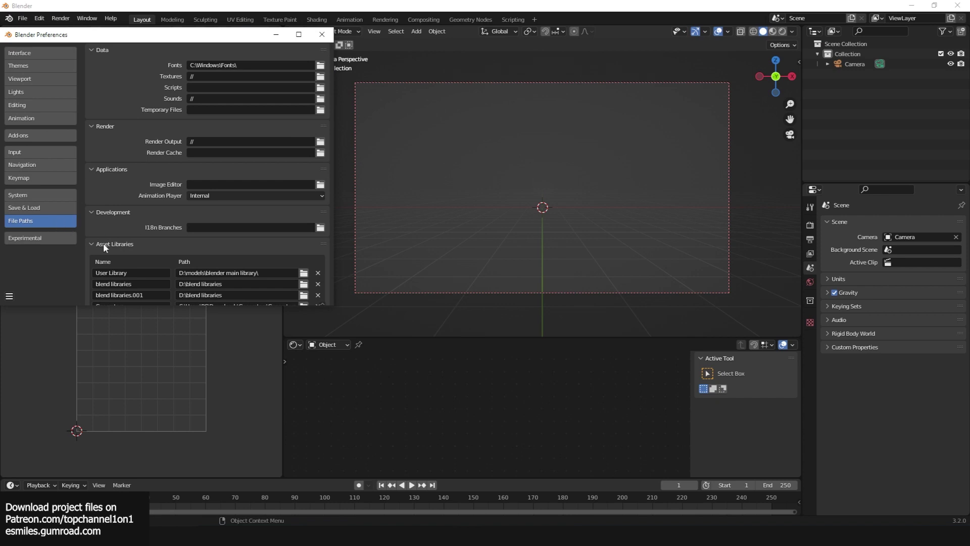
{"action": "scroll", "coordinate": [163, 228], "scroll_direction": "down", "scroll_amount": 2}
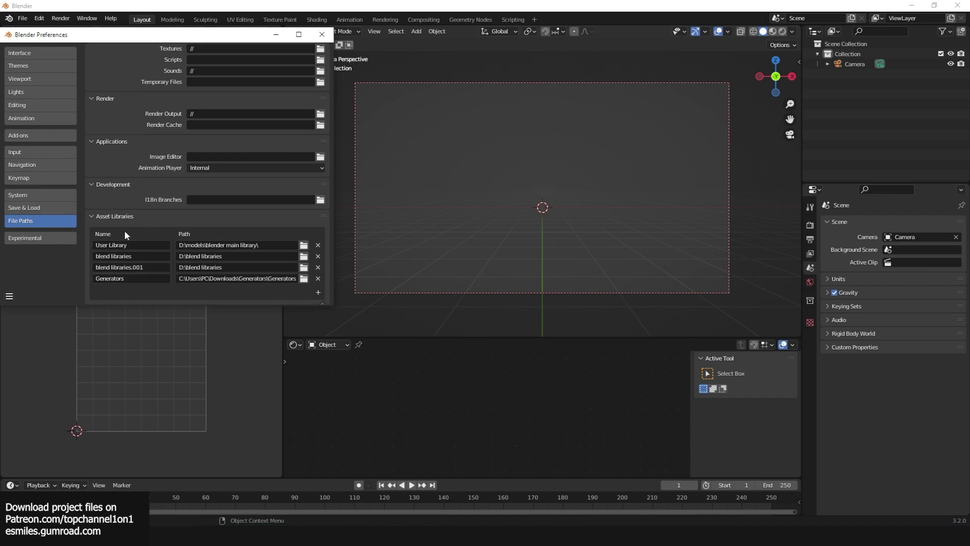
{"action": "left_click", "coordinate": [317, 292]}
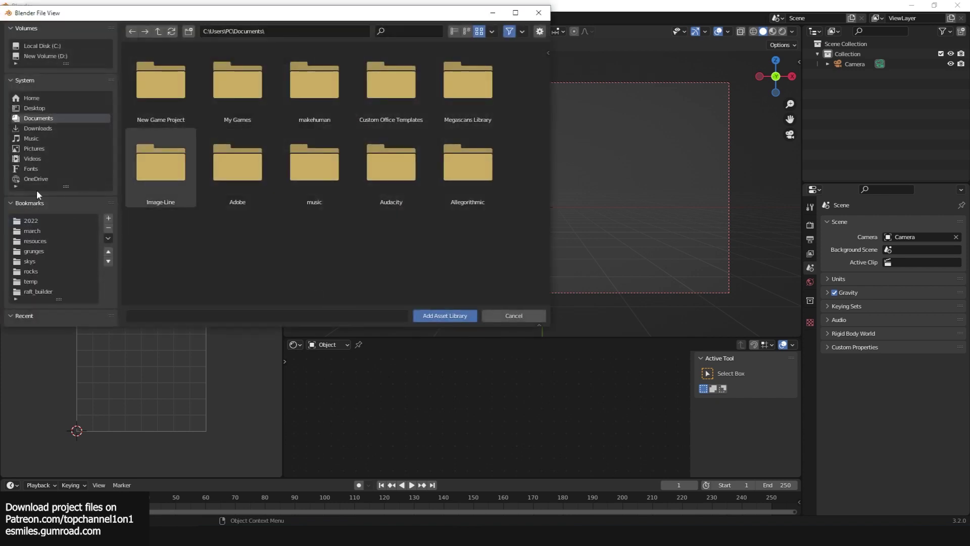
{"action": "left_click", "coordinate": [56, 56]}
{"action": "left_click", "coordinate": [54, 129]}
{"action": "double_click", "coordinate": [159, 105]}
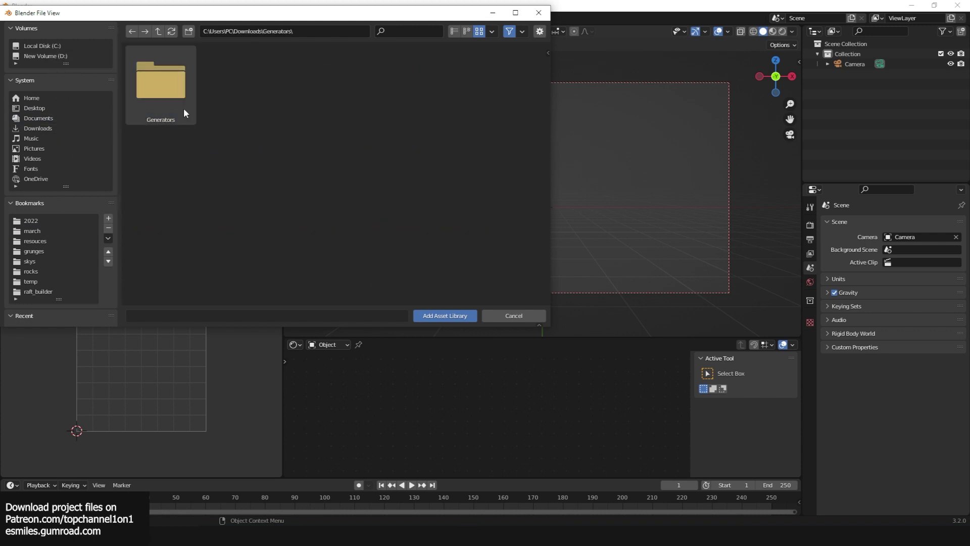
{"action": "left_click", "coordinate": [175, 99]}
{"action": "double_click", "coordinate": [175, 99]}
Check the folder's contents in File Explorer, then make Blender's file view also show .blend, backup .blend and text files
{"action": "left_click", "coordinate": [301, 485]}
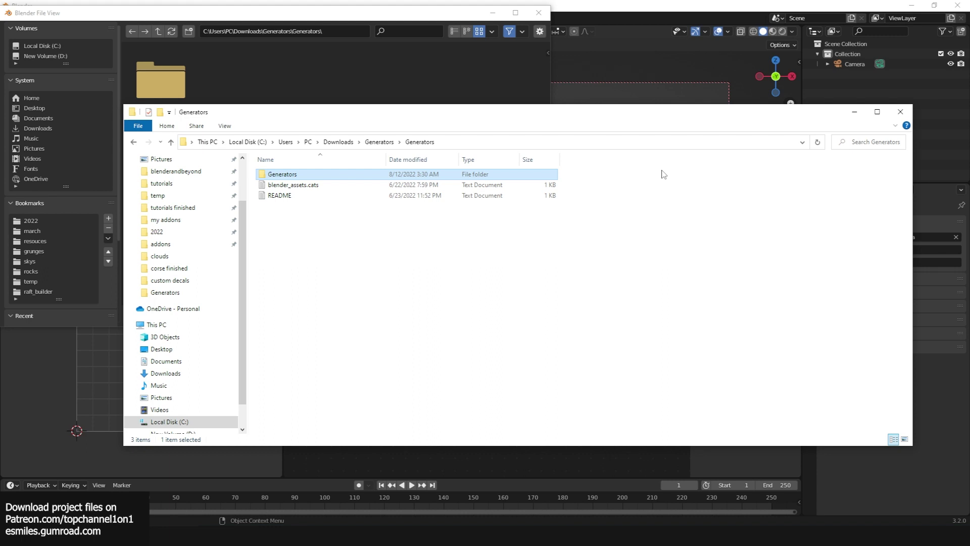
{"action": "left_click", "coordinate": [854, 112]}
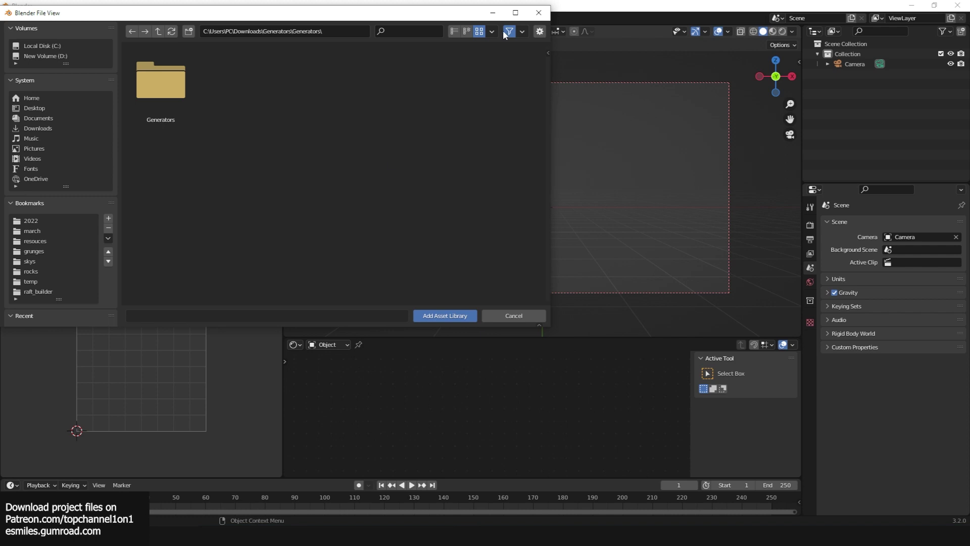
{"action": "left_click", "coordinate": [522, 31]}
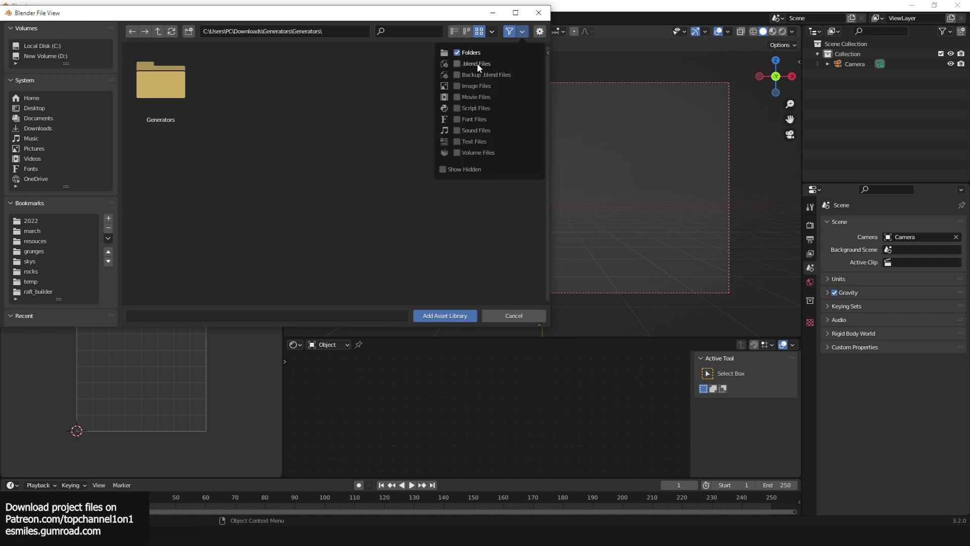
{"action": "left_click_drag", "start_coordinate": [477, 63], "coordinate": [478, 75]}
{"action": "left_click", "coordinate": [472, 143]}
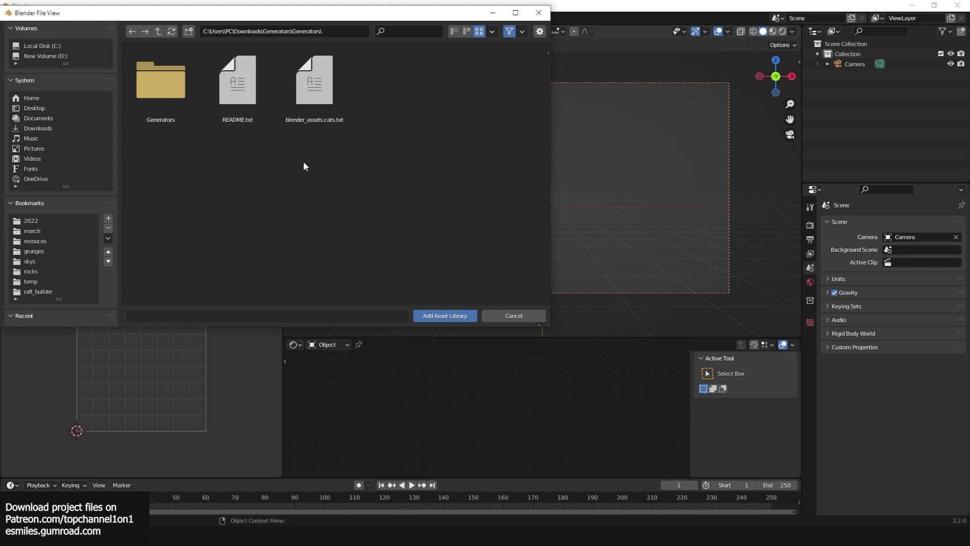
Add the folder as an asset library, then remove the duplicate Generators.001 entry and close the preferences
{"action": "left_click", "coordinate": [443, 316]}
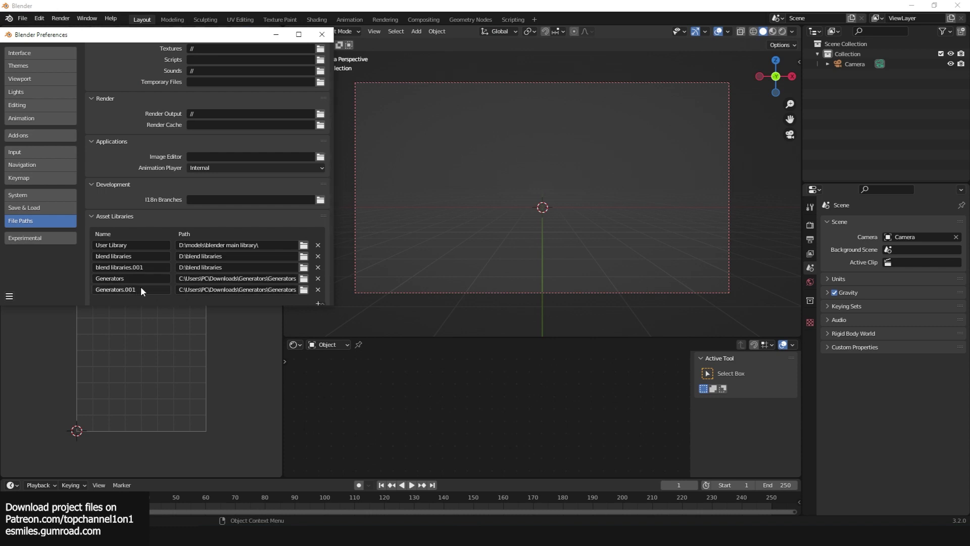
{"action": "left_click", "coordinate": [318, 290]}
{"action": "left_click", "coordinate": [322, 34]}
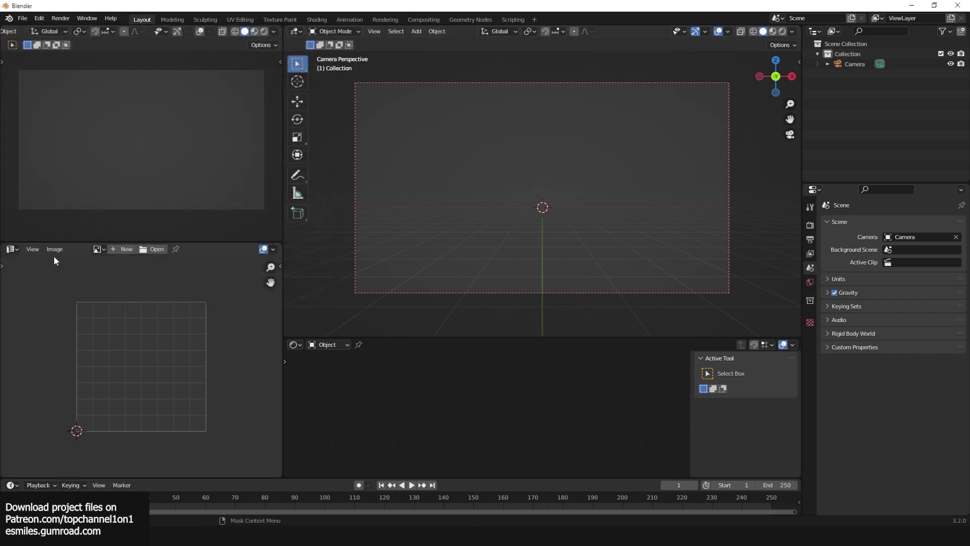
Turn the image editor area into an Asset Browser and display the Generators library
{"action": "left_click", "coordinate": [19, 251]}
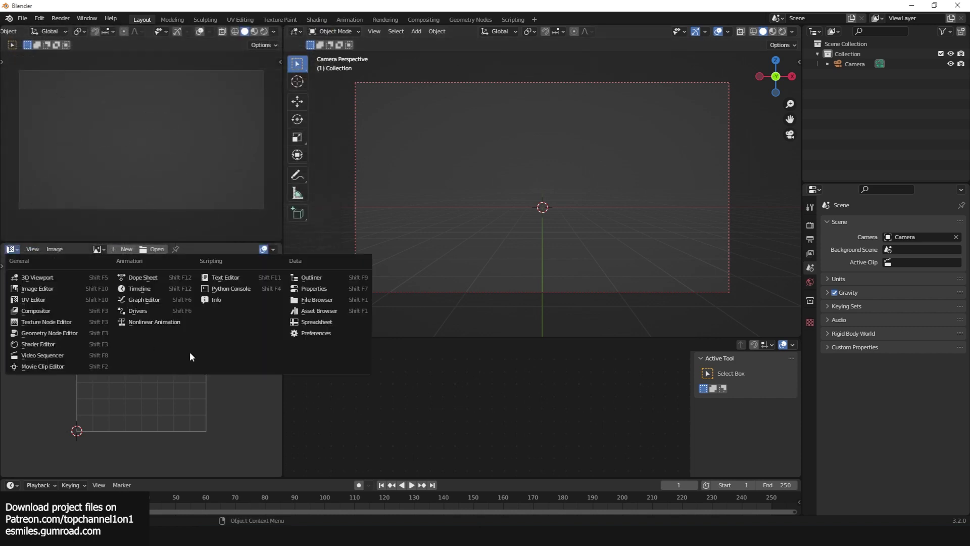
{"action": "left_click", "coordinate": [330, 317]}
{"action": "left_click", "coordinate": [25, 264]}
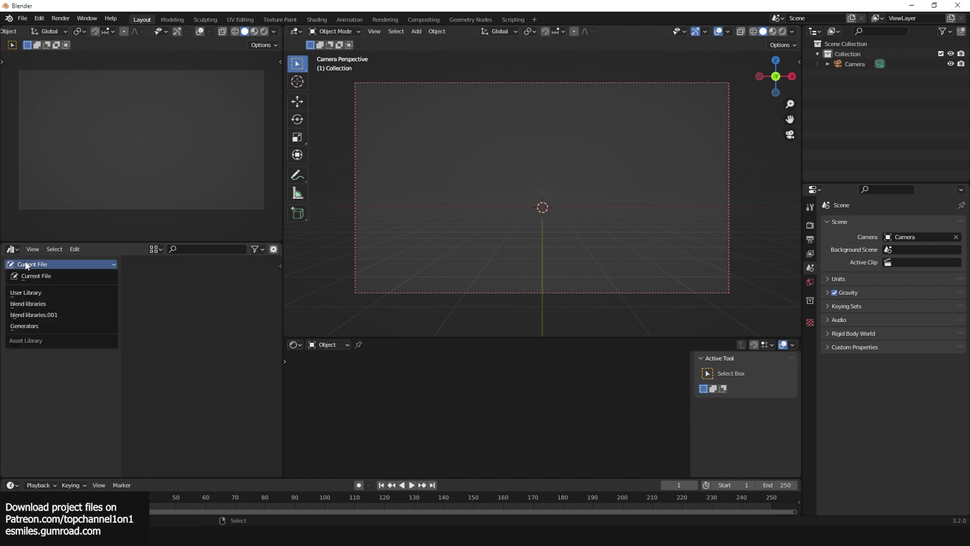
{"action": "left_click", "coordinate": [38, 326]}
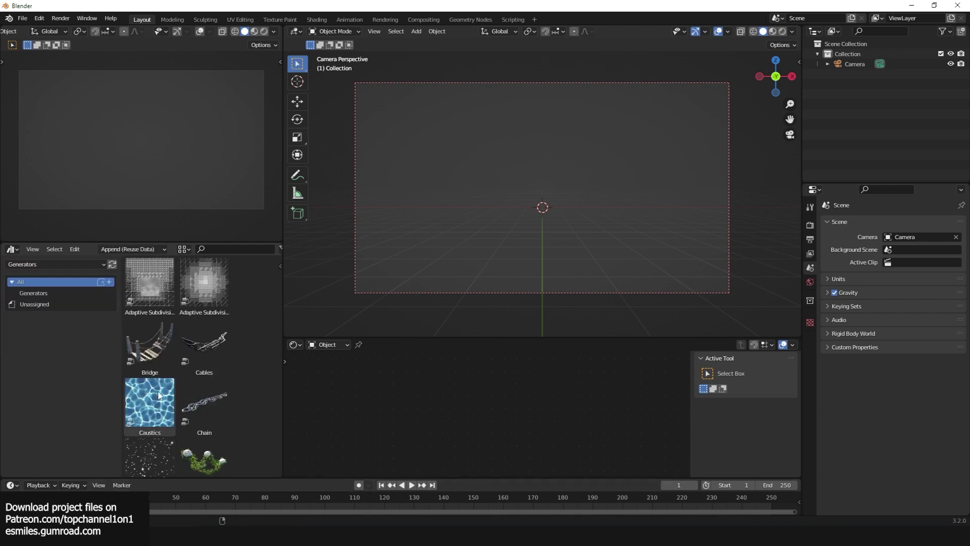
Browse the Generators assets and open the source blend file of the Music Visualizer asset
{"action": "scroll", "coordinate": [157, 392], "scroll_direction": "down", "scroll_amount": 5}
{"action": "scroll", "coordinate": [159, 395], "scroll_direction": "up", "scroll_amount": 5}
{"action": "scroll", "coordinate": [158, 396], "scroll_direction": "down", "scroll_amount": 5}
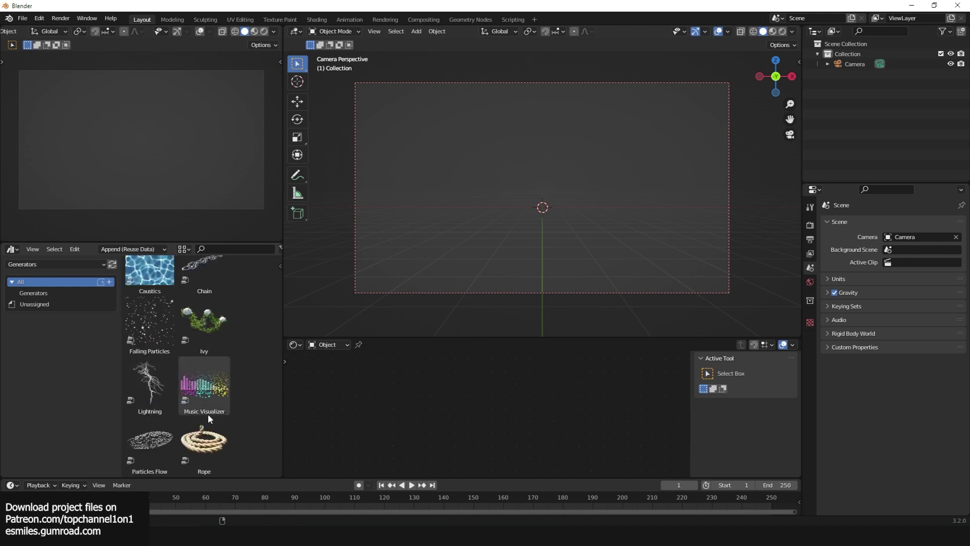
{"action": "right_click", "coordinate": [208, 381]}
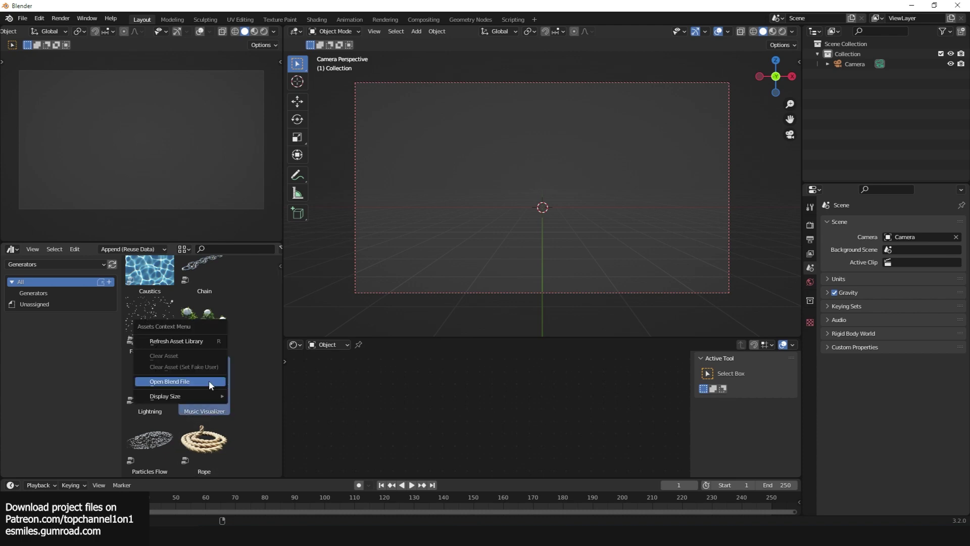
{"action": "key", "text": "Escape"}
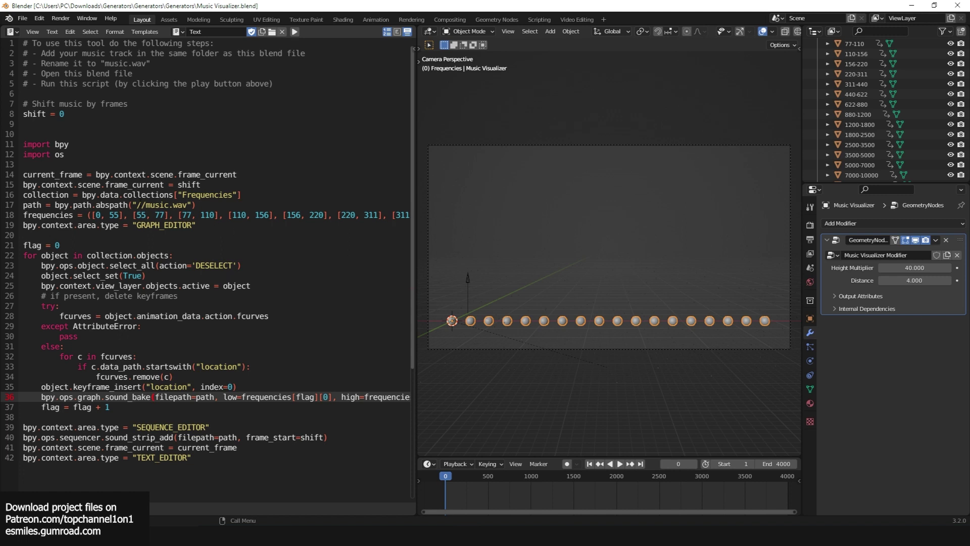
Copy the full file path of the Sailing - Telecasted track from its file properties in the Downloads Music folder, then return to the script
{"action": "left_click_drag", "start_coordinate": [137, 205], "coordinate": [188, 205]}
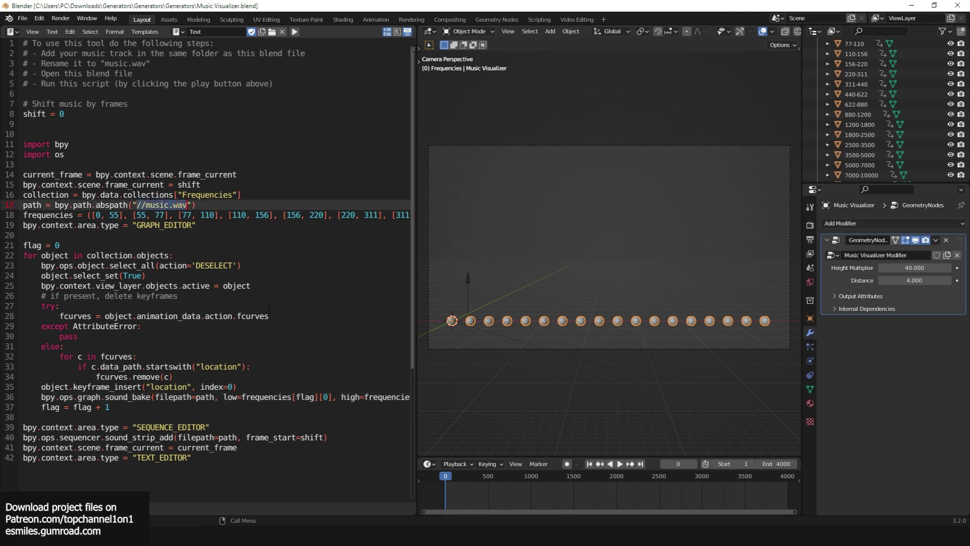
{"action": "mouse_move", "coordinate": [283, 507]}
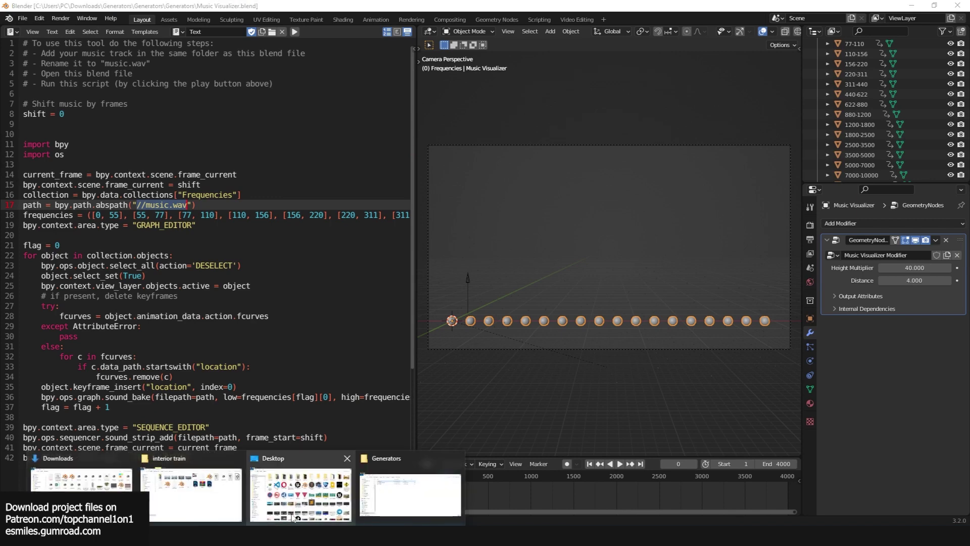
{"action": "left_click", "coordinate": [411, 462]}
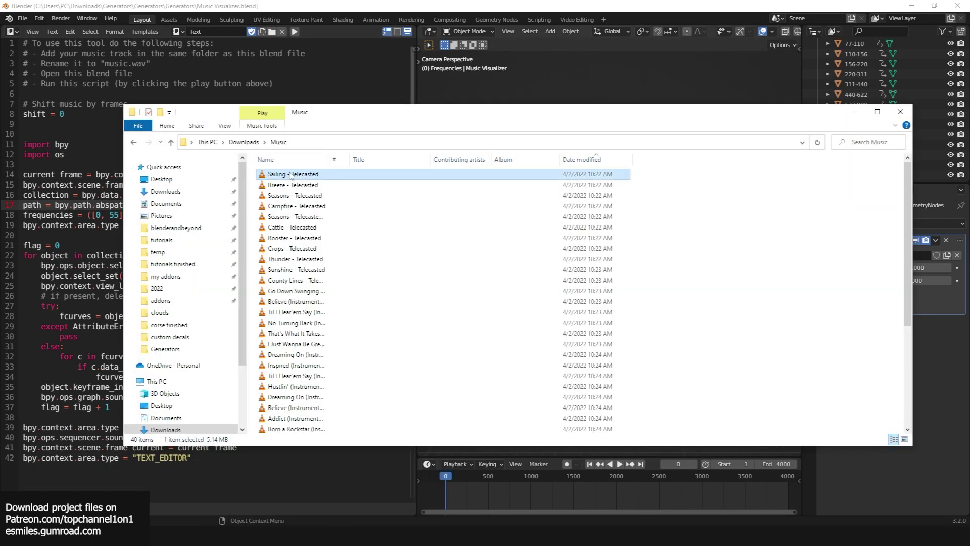
{"action": "right_click", "coordinate": [291, 175]}
{"action": "right_click", "coordinate": [304, 173]}
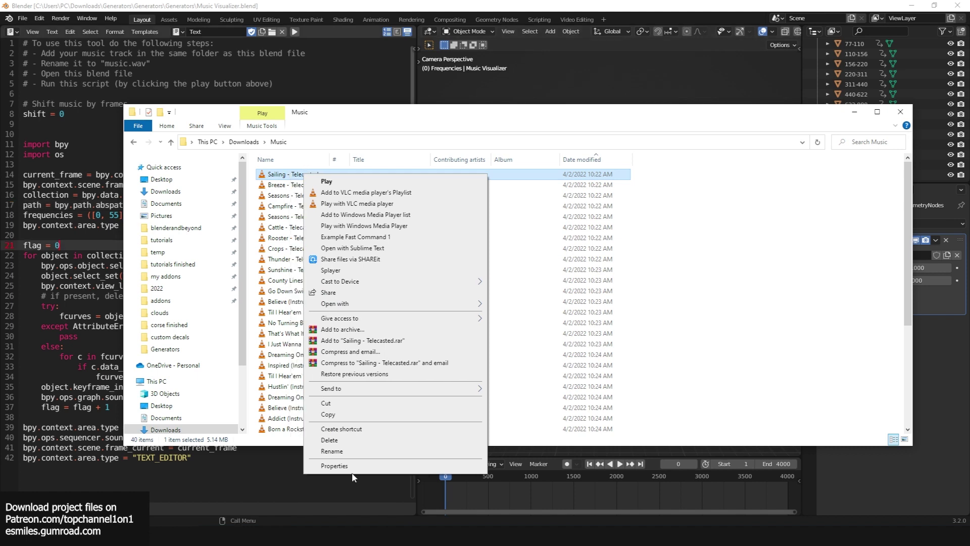
{"action": "left_click", "coordinate": [354, 466]}
{"action": "left_click", "coordinate": [355, 198]}
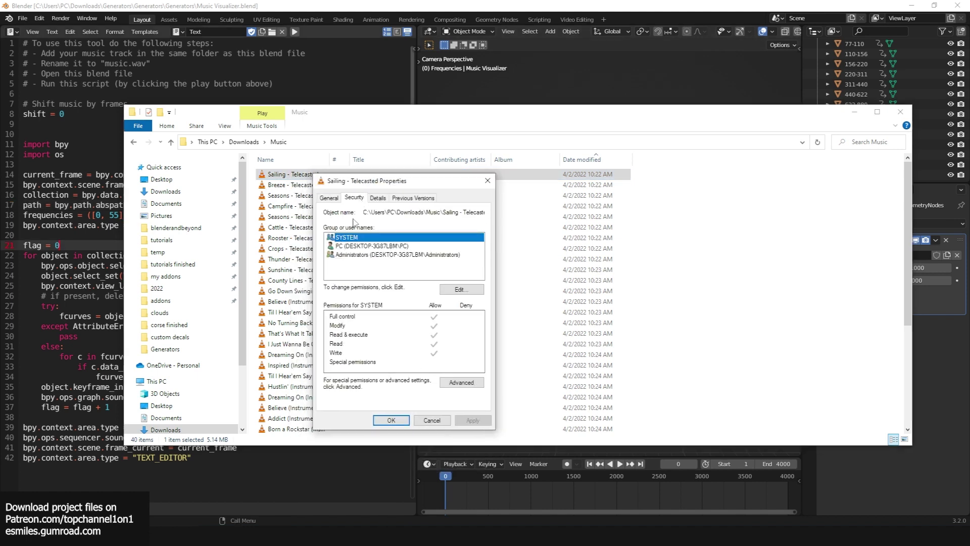
{"action": "left_click_drag", "start_coordinate": [363, 212], "coordinate": [499, 211]}
{"action": "key", "text": "ctrl+c"}
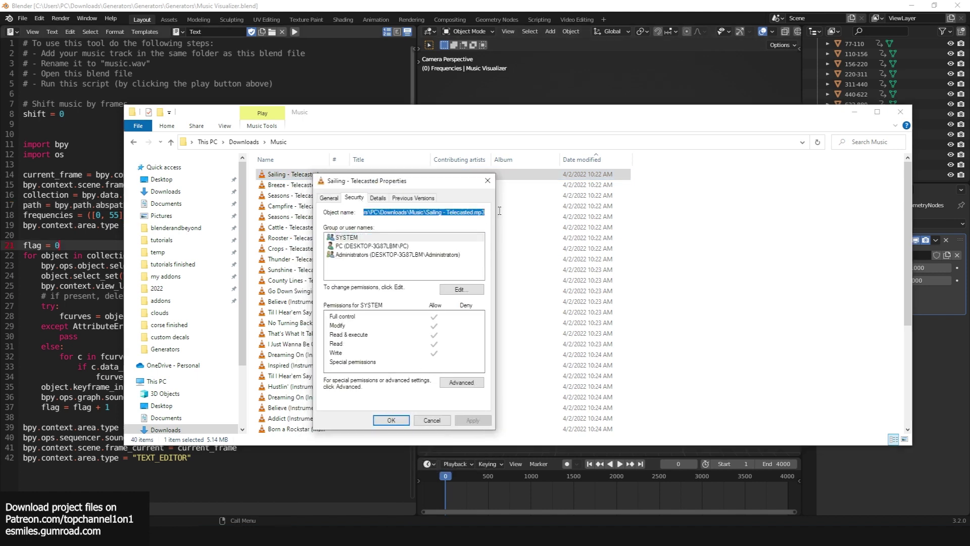
{"action": "left_click", "coordinate": [487, 180]}
{"action": "left_click", "coordinate": [496, 20]}
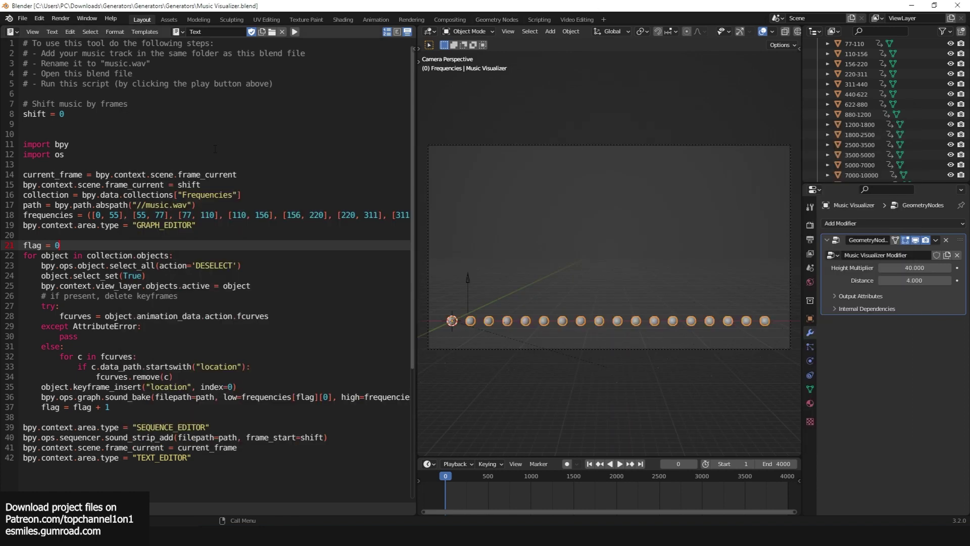
Replace //music.wav on line 17 of the script with the copied track path and try to run the script
{"action": "left_click", "coordinate": [137, 205]}
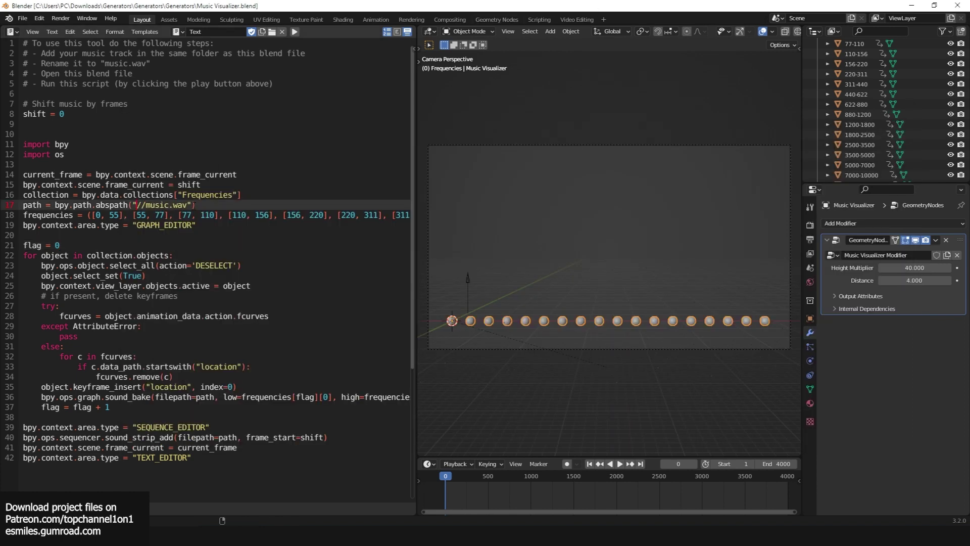
{"action": "left_click_drag", "start_coordinate": [138, 205], "coordinate": [187, 204]}
{"action": "key", "text": "ctrl+v"}
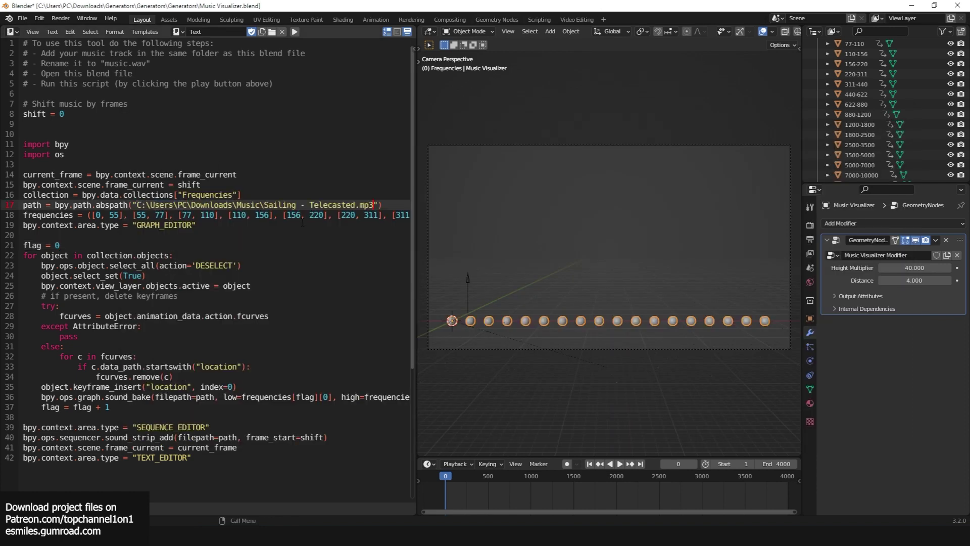
{"action": "key", "text": "alt+p"}
Replace the backslashes in the line 17 track path with double forward slashes and run the script
{"action": "left_click", "coordinate": [147, 205]}
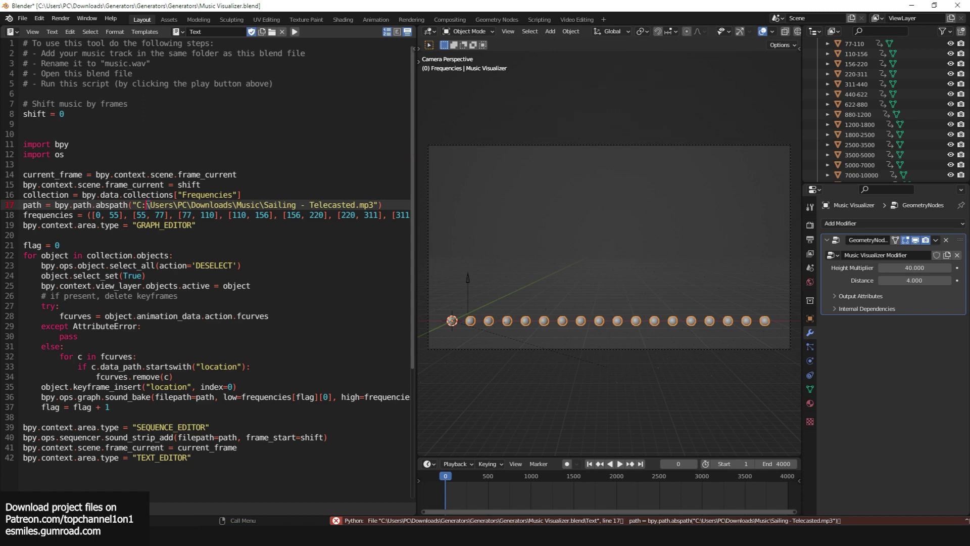
{"action": "left_click", "coordinate": [154, 204]}
{"action": "left_click", "coordinate": [146, 205]}
{"action": "left_click_drag", "start_coordinate": [147, 205], "coordinate": [284, 205]}
{"action": "type", "text": "//"}
{"action": "type", "text": "//PC//"}
{"action": "type", "text": "//"}
{"action": "type", "text": "//"}
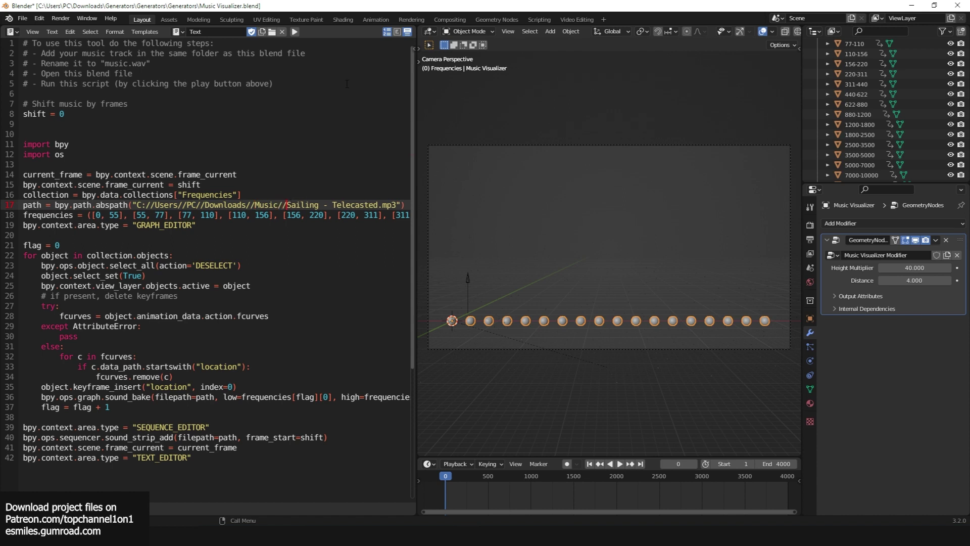
{"action": "left_click", "coordinate": [295, 33]}
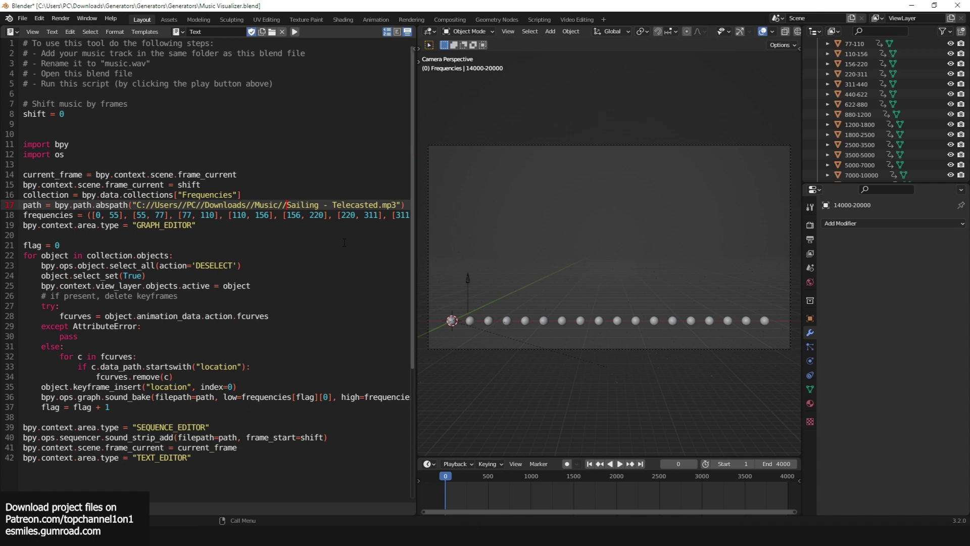
Play the music visualizer animation, switch the viewport to rendered shading during playback, and stop it
{"action": "left_click", "coordinate": [587, 255]}
{"action": "key", "text": "space"}
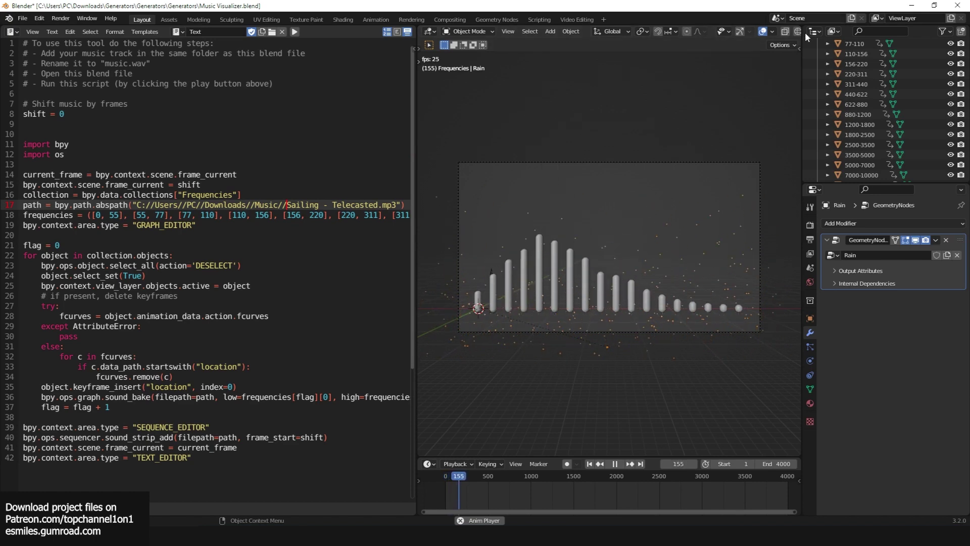
{"action": "scroll", "coordinate": [782, 31], "scroll_direction": "down", "scroll_amount": 3}
{"action": "left_click", "coordinate": [782, 32]}
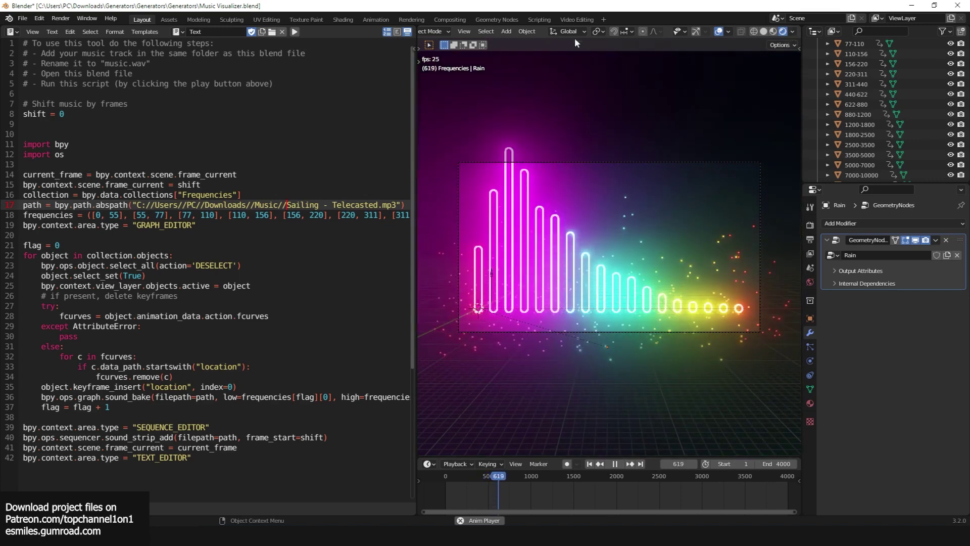
{"action": "key", "text": "space"}
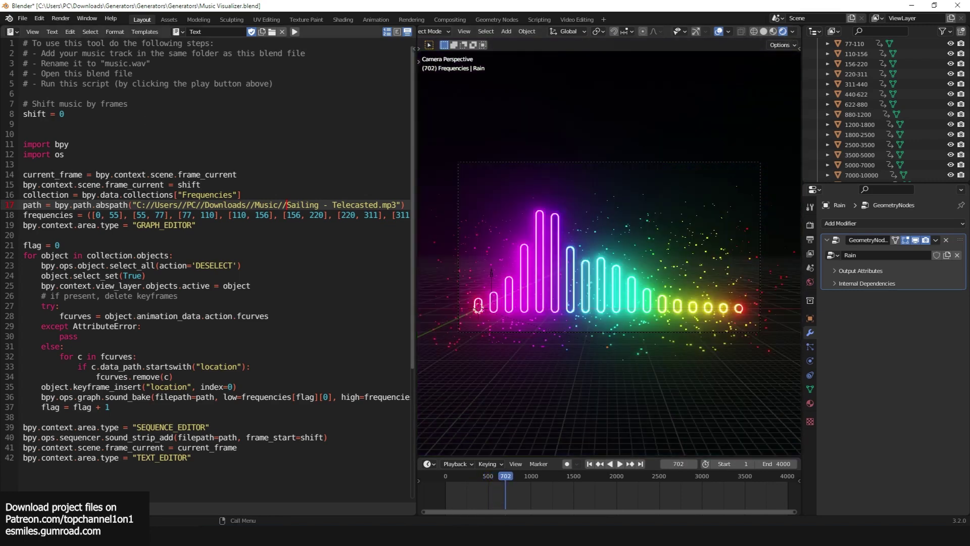
Revisit the path line in the script and step the visualizer animation forward ten frames in the viewport
{"action": "left_click", "coordinate": [146, 195]}
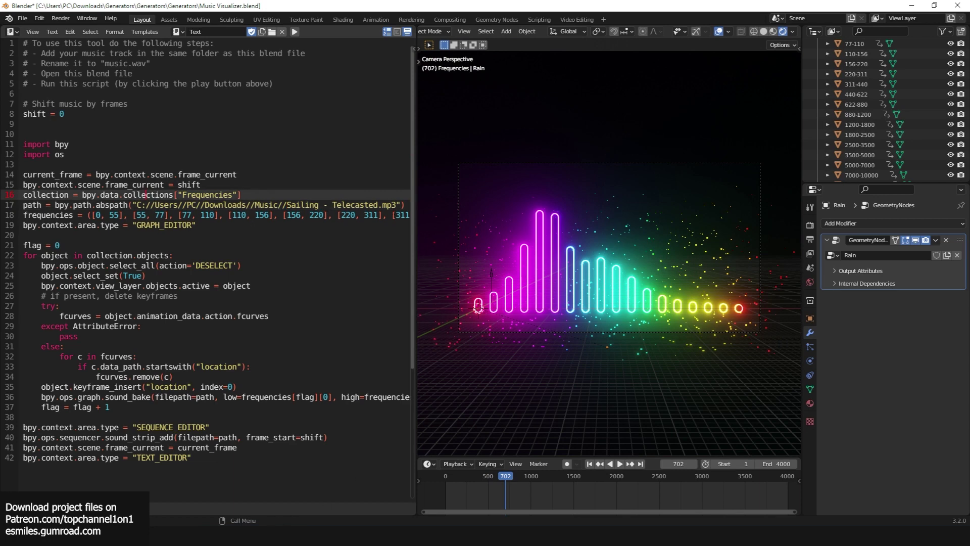
{"action": "left_click", "coordinate": [146, 204]}
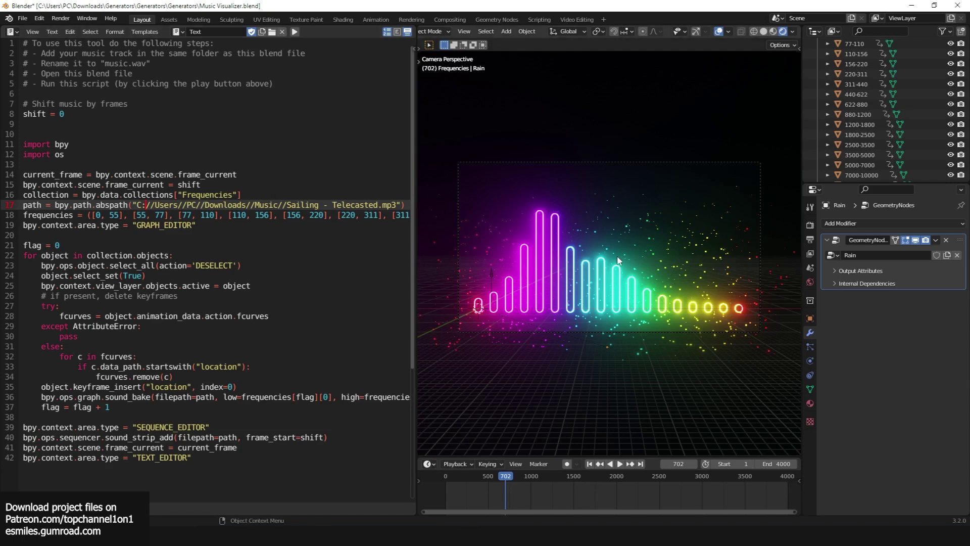
{"action": "key", "text": "Right"}
{"action": "key", "text": "Right"}
{"action": "key", "text": "Right"}
{"action": "key", "text": "Right"}
{"action": "key", "text": "Right"}
{"action": "key", "text": "Right"}
{"action": "key", "text": "Right"}
{"action": "key", "text": "Right"}
{"action": "key", "text": "Right"}
{"action": "key", "text": "Right"}
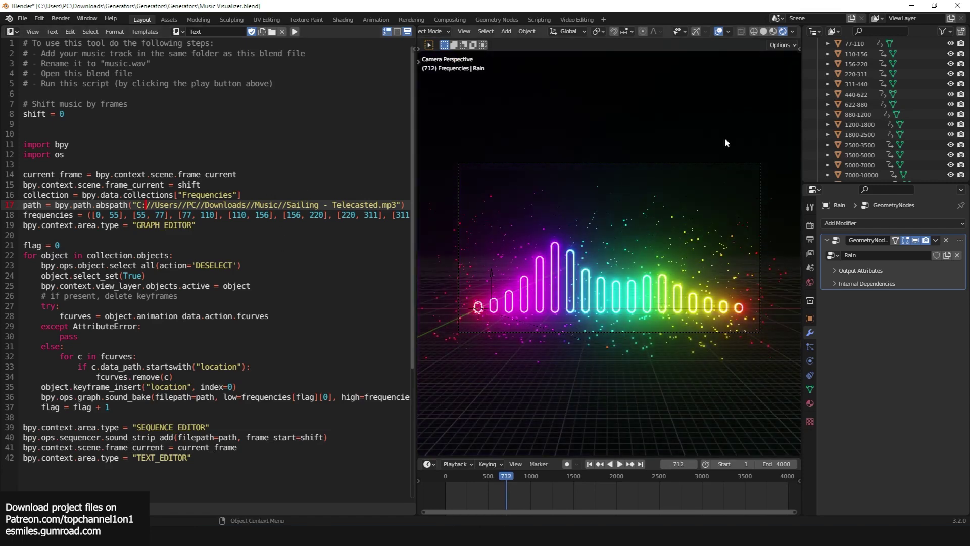
Return to the Blender window with the Generators library and open the source blend file of the Ivy asset
{"action": "left_click", "coordinate": [911, 6]}
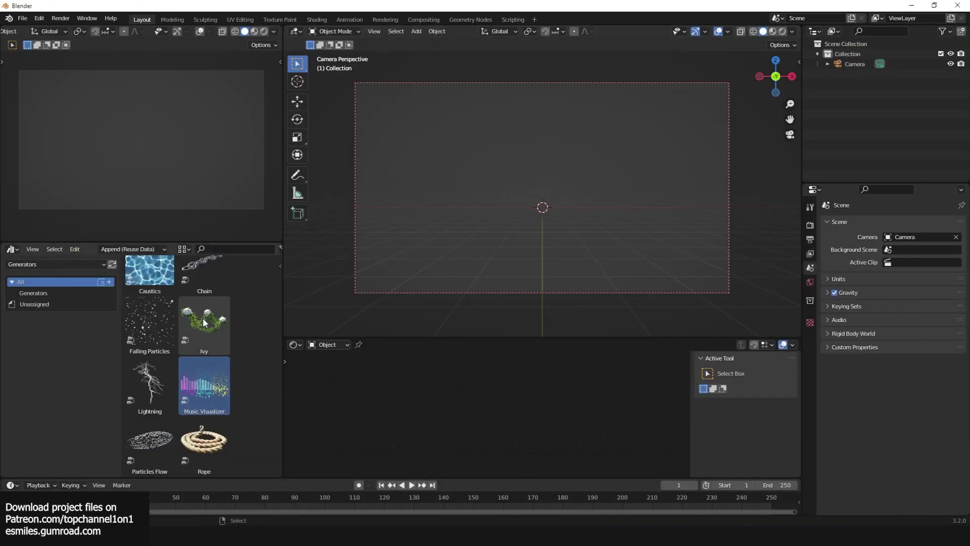
{"action": "scroll", "coordinate": [181, 325], "scroll_direction": "up", "scroll_amount": 3}
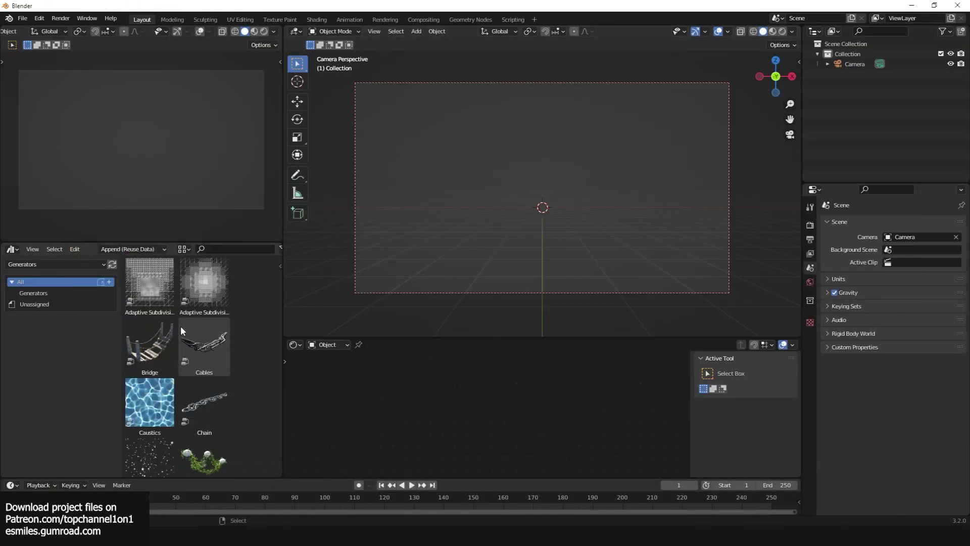
{"action": "scroll", "coordinate": [199, 335], "scroll_direction": "down", "scroll_amount": 2}
{"action": "left_click", "coordinate": [201, 348]}
{"action": "right_click", "coordinate": [202, 350]}
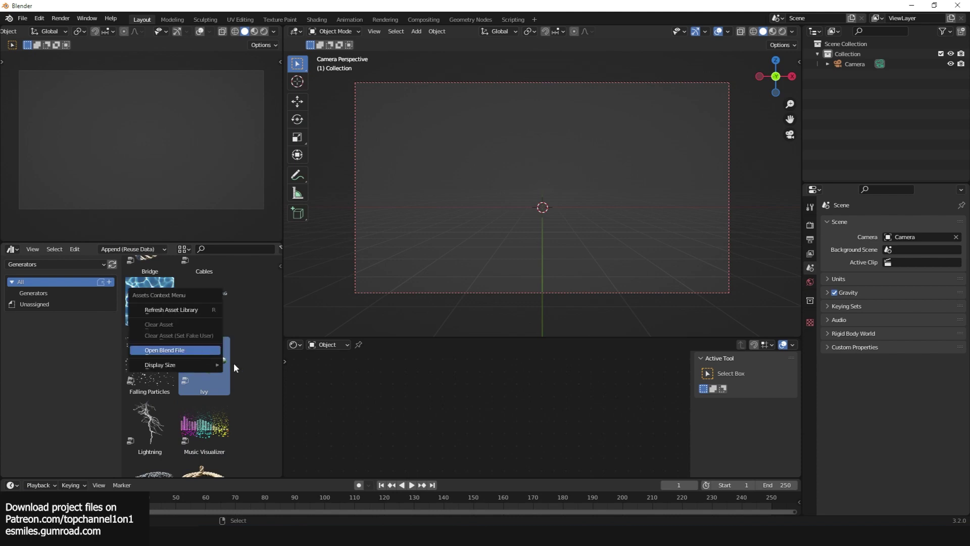
{"action": "left_click", "coordinate": [195, 349]}
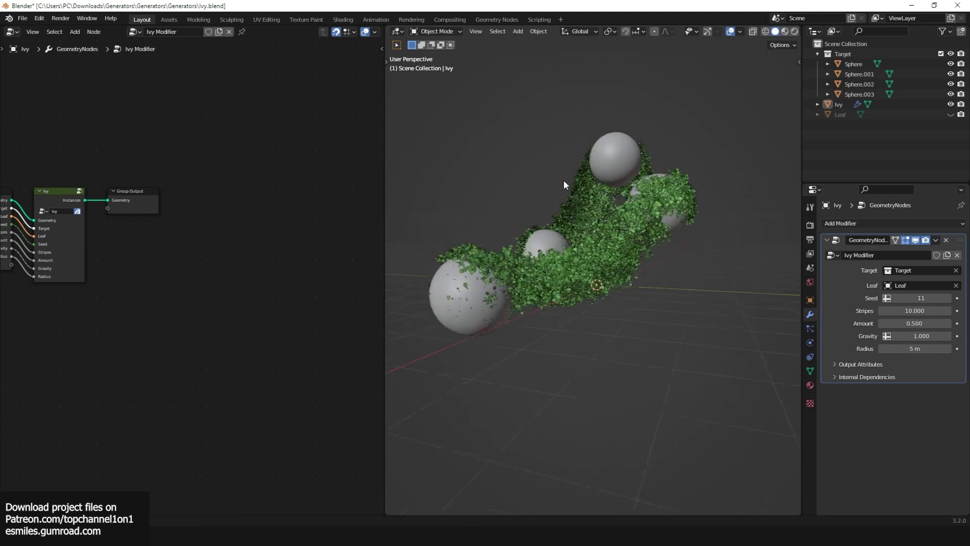
Move Sphere.003 upward, Sphere.001 outward from the group and Sphere.002 closer to the central sphere, then deselect everything
{"action": "middle_click_drag", "start_coordinate": [563, 180], "coordinate": [672, 326]}
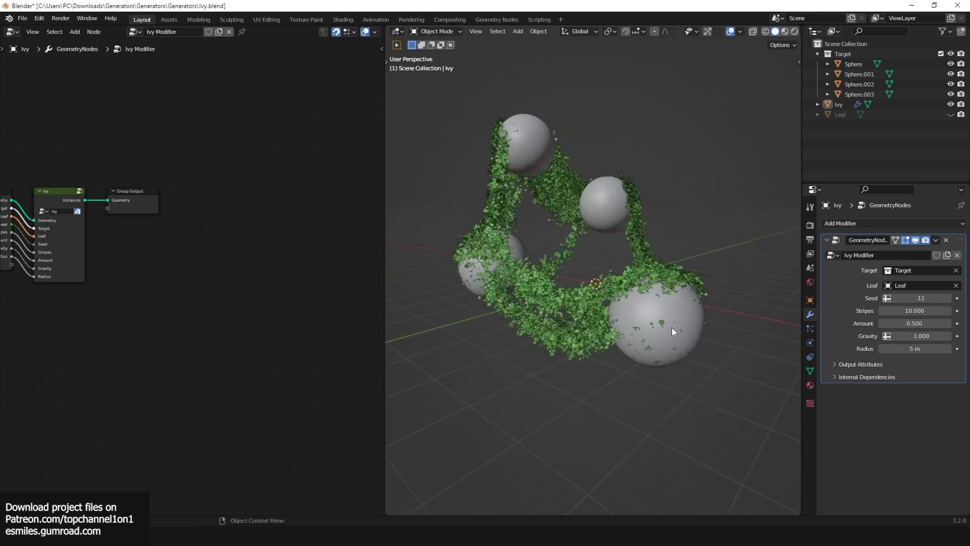
{"action": "left_click", "coordinate": [672, 331]}
{"action": "key", "text": "g"}
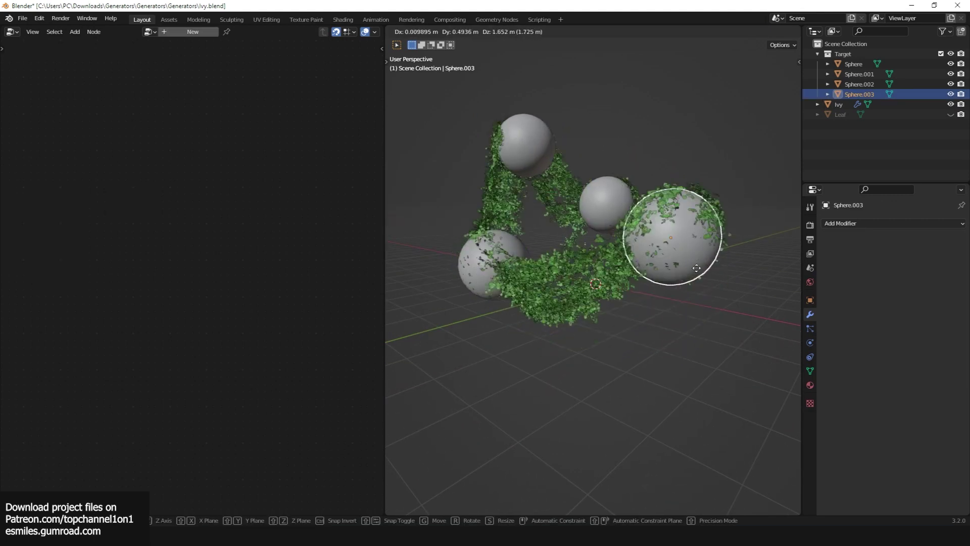
{"action": "left_click", "coordinate": [699, 276]}
{"action": "left_click", "coordinate": [470, 283]}
{"action": "key", "text": "g"}
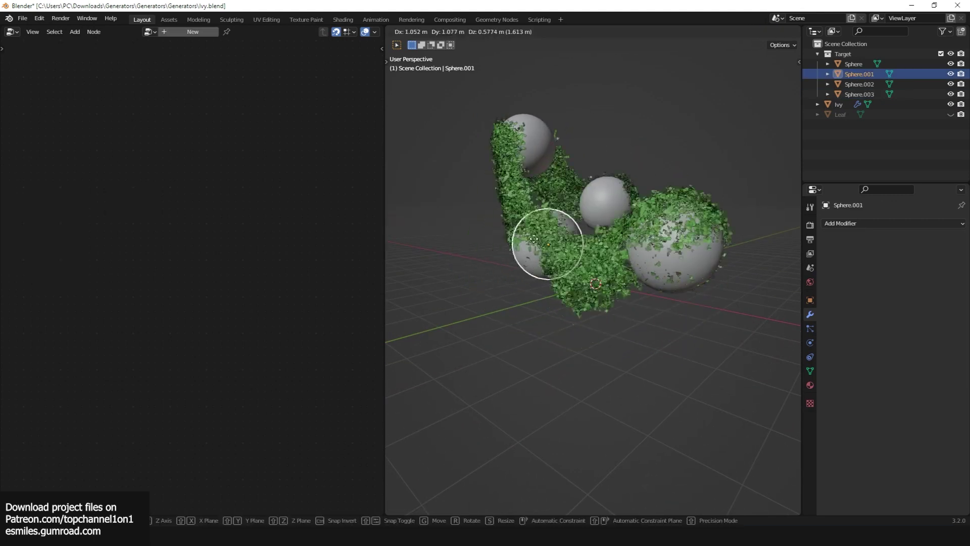
{"action": "left_click", "coordinate": [404, 251]}
{"action": "left_click", "coordinate": [520, 154]}
{"action": "key", "text": "g"}
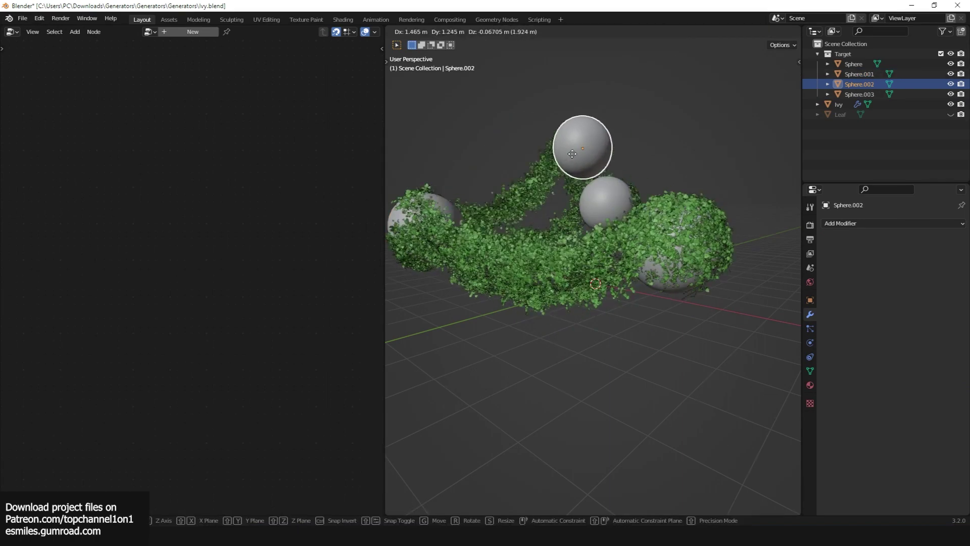
{"action": "left_click", "coordinate": [581, 159]}
{"action": "left_click", "coordinate": [678, 235]}
{"action": "key", "text": "alt+a"}
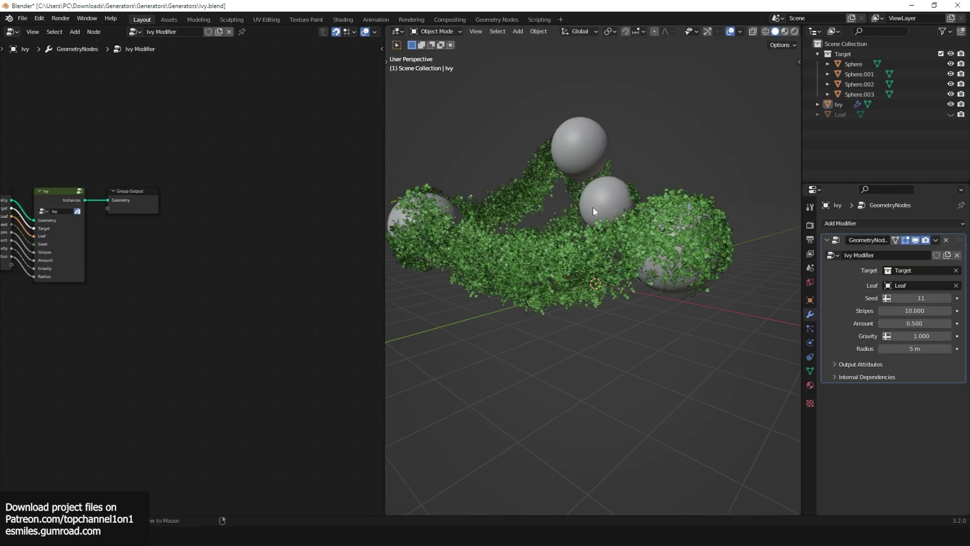
Add a monkey mesh, scale it up and position it among the target spheres
{"action": "middle_click_drag", "start_coordinate": [593, 206], "coordinate": [593, 248]}
{"action": "key", "text": "shift+a"}
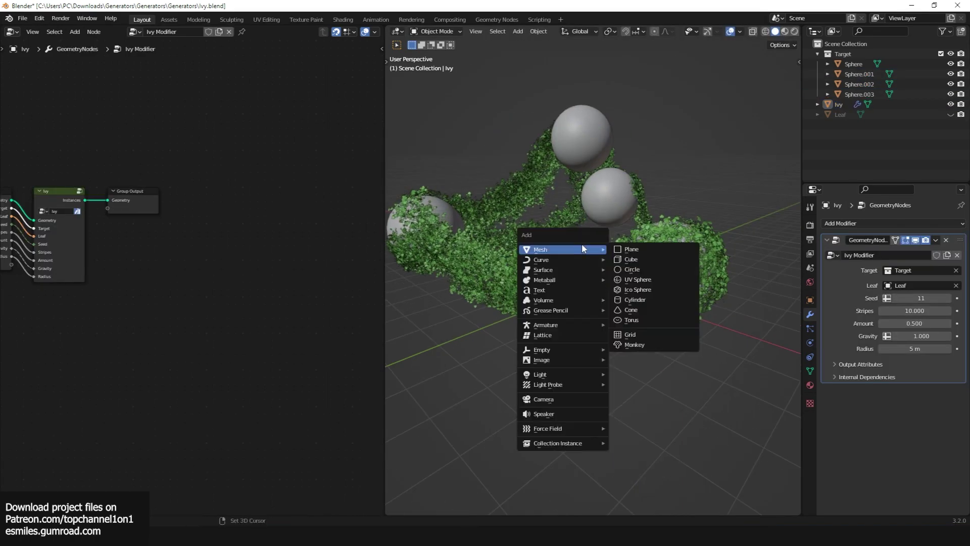
{"action": "left_click", "coordinate": [636, 343]}
{"action": "key", "text": "s"}
{"action": "left_click", "coordinate": [724, 303]}
{"action": "key", "text": "g"}
{"action": "left_click", "coordinate": [630, 232]}
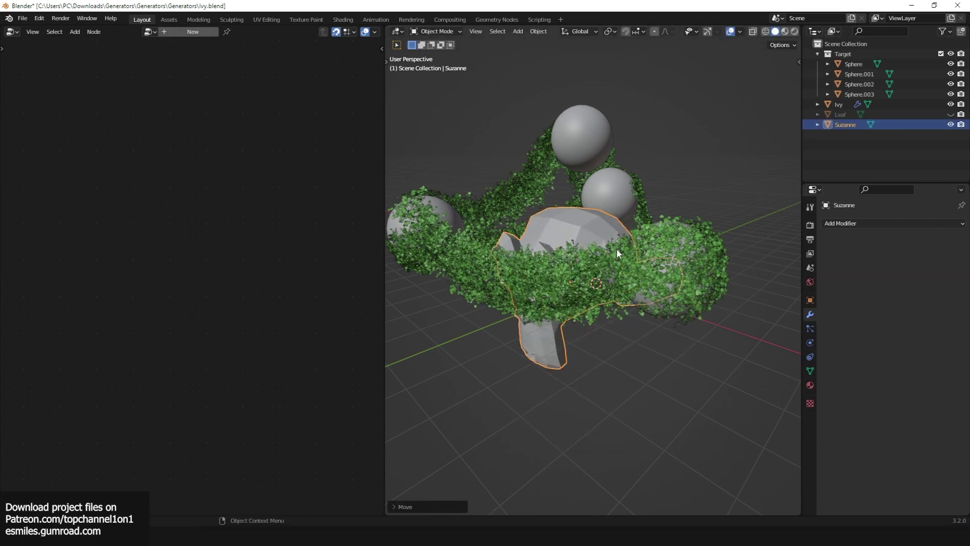
Move the monkey into the Target collection, then rotate and reposition it among the spheres
{"action": "key", "text": "m"}
{"action": "left_click", "coordinate": [606, 274]}
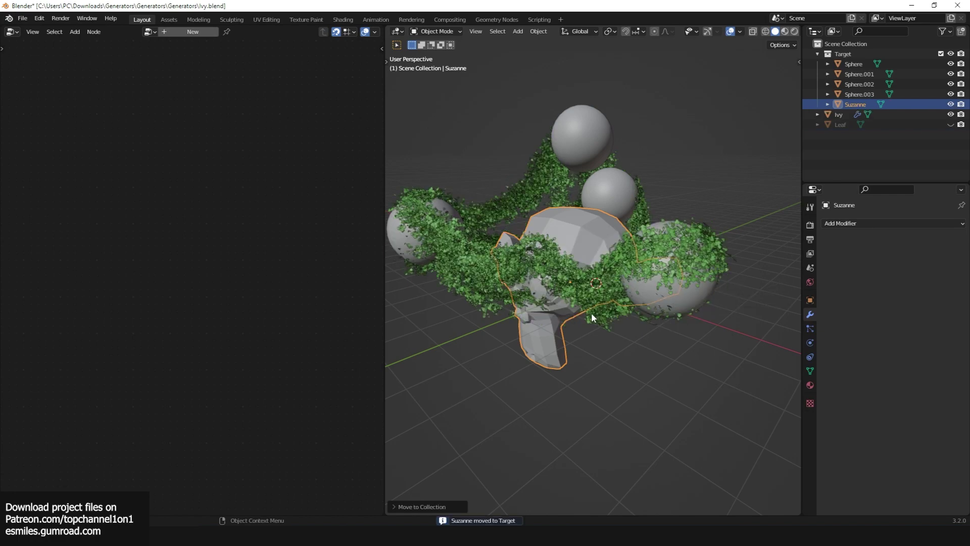
{"action": "left_click", "coordinate": [581, 316]}
{"action": "middle_click_drag", "start_coordinate": [574, 318], "coordinate": [632, 326]}
{"action": "left_click", "coordinate": [632, 326]}
{"action": "key", "text": "r"}
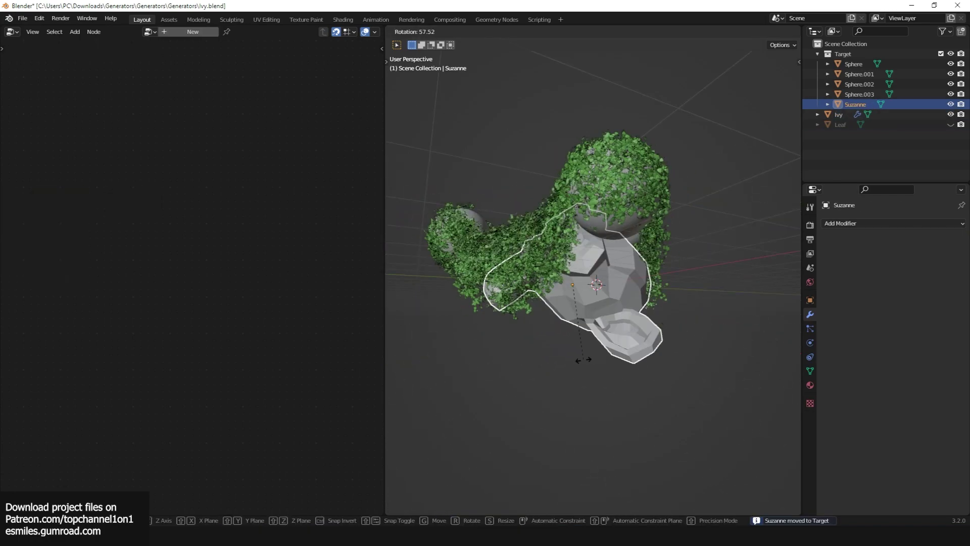
{"action": "left_click", "coordinate": [556, 349]}
{"action": "middle_click_drag", "start_coordinate": [556, 348], "coordinate": [672, 383]}
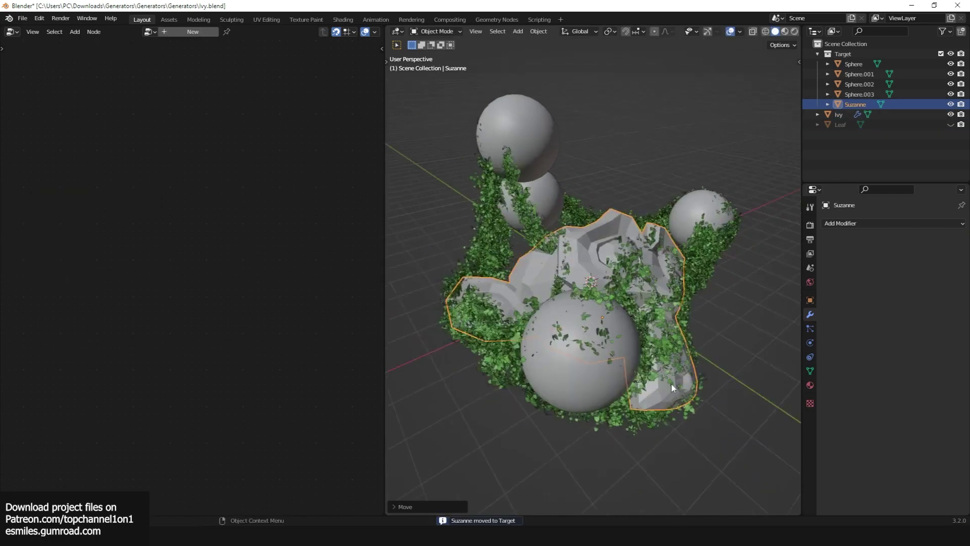
Inspect the Ivy object in Edit Mode with wireframe shading, then return to Object Mode and deselect it
{"action": "left_click", "coordinate": [692, 289]}
{"action": "key", "text": "Tab"}
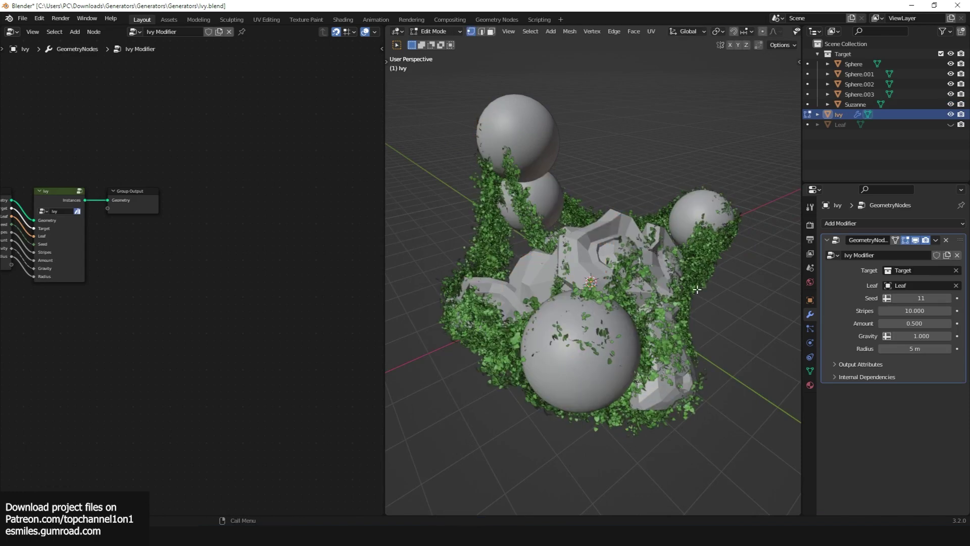
{"action": "key", "text": "z"}
{"action": "left_click", "coordinate": [479, 261]}
{"action": "right_click", "coordinate": [478, 261]}
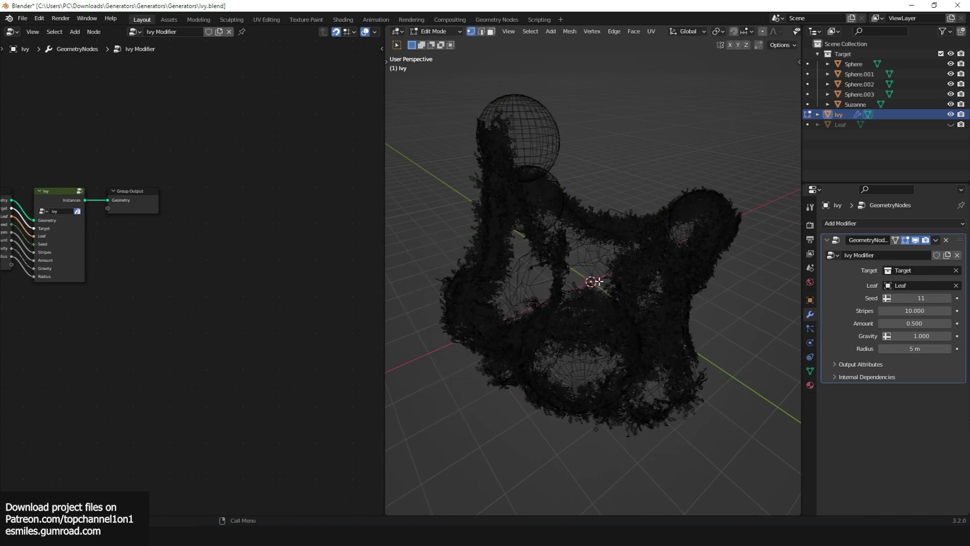
{"action": "key", "text": "Tab"}
{"action": "key", "text": "alt+a"}
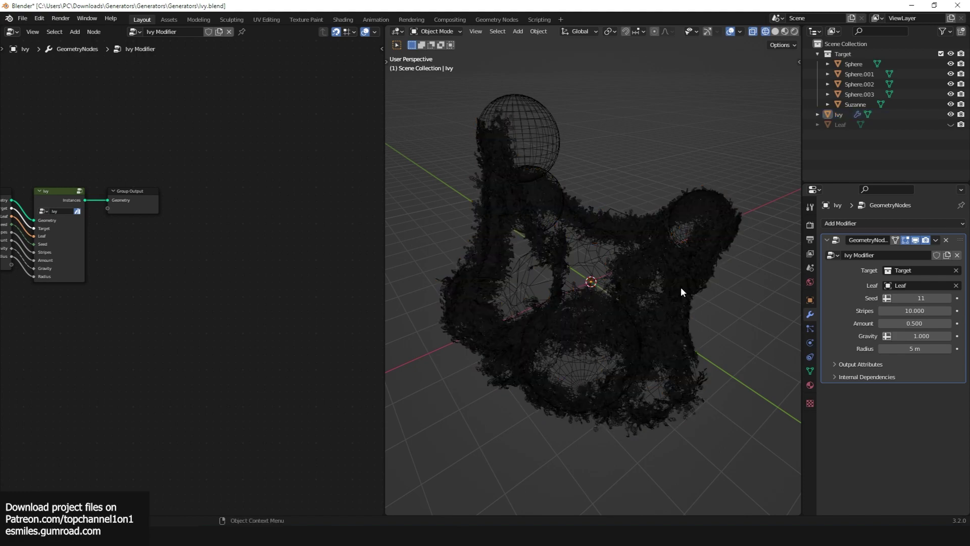
Return the viewport from wireframe to solid shading, set the ivy's Seed to 17 and select the Ivy object
{"action": "mouse_move", "coordinate": [681, 286]}
{"action": "middle_mouse_down"}
{"action": "mouse_move", "coordinate": [633, 281]}
{"action": "mouse_move", "coordinate": [692, 281]}
{"action": "mouse_move", "coordinate": [568, 262]}
{"action": "mouse_move", "coordinate": [718, 281]}
{"action": "mouse_move", "coordinate": [657, 302]}
{"action": "middle_mouse_up"}
{"action": "key", "text": "shift+z"}
{"action": "mouse_move", "coordinate": [917, 298]}
{"action": "left_mouse_down"}
{"action": "mouse_move", "coordinate": [940, 298]}
{"action": "mouse_move", "coordinate": [928, 298]}
{"action": "left_mouse_up"}
{"action": "left_click", "coordinate": [839, 114]}
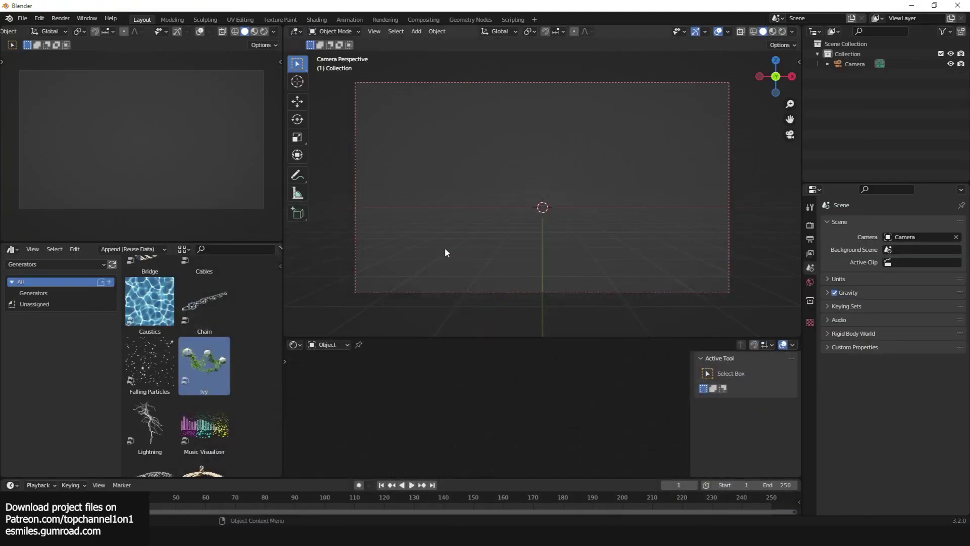
Try to place the Ivy asset directly into the empty 3D scene
{"action": "left_click_drag", "start_coordinate": [204, 363], "coordinate": [593, 200]}
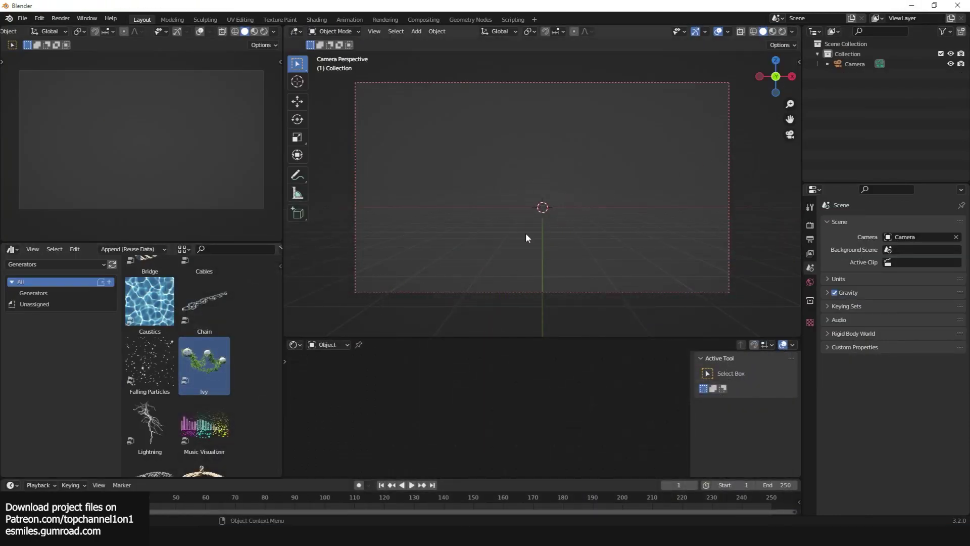
{"action": "left_click_drag", "start_coordinate": [222, 371], "coordinate": [514, 179]}
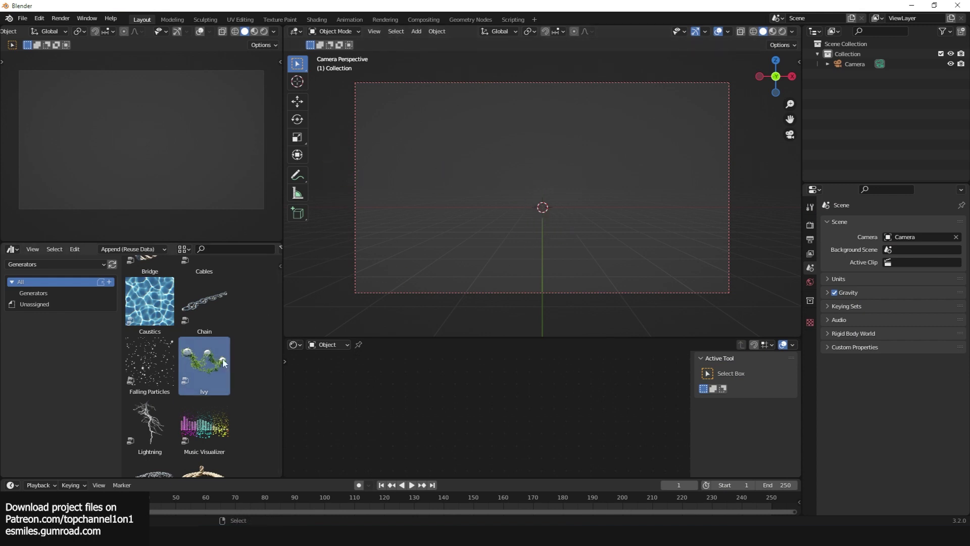
Add a cube mesh at the center of the empty scene
{"action": "scroll", "coordinate": [453, 228], "scroll_direction": "up", "scroll_amount": 2}
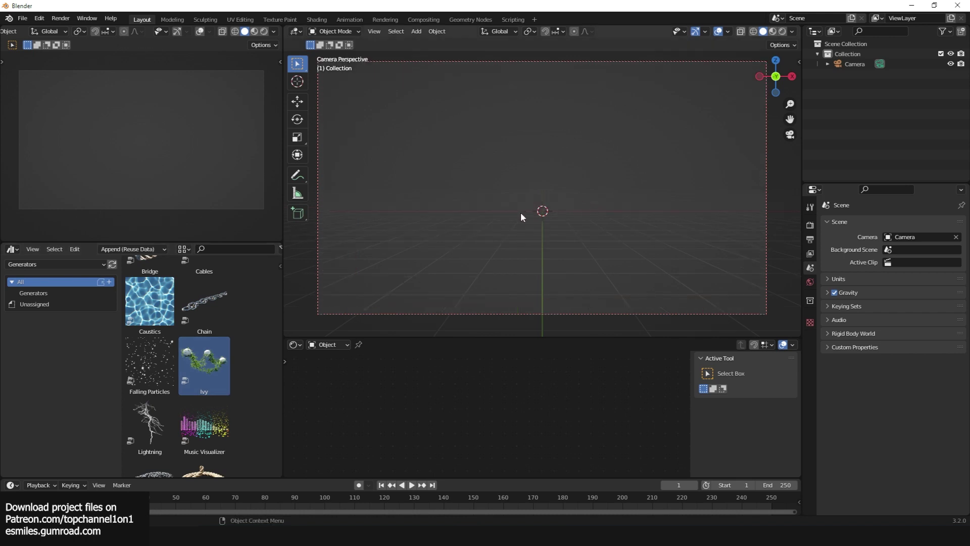
{"action": "key", "text": "shift+a"}
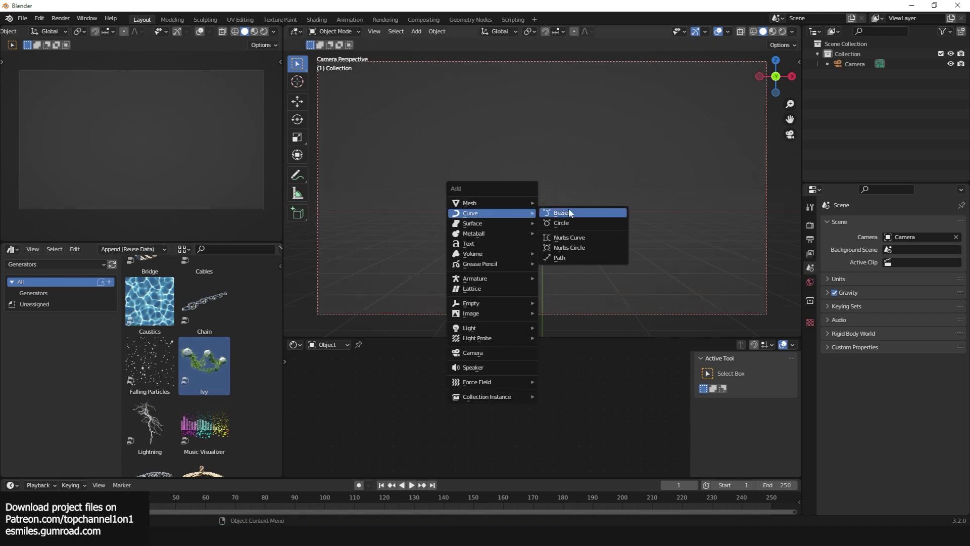
{"action": "mouse_move", "coordinate": [505, 205]}
{"action": "left_click", "coordinate": [575, 220]}
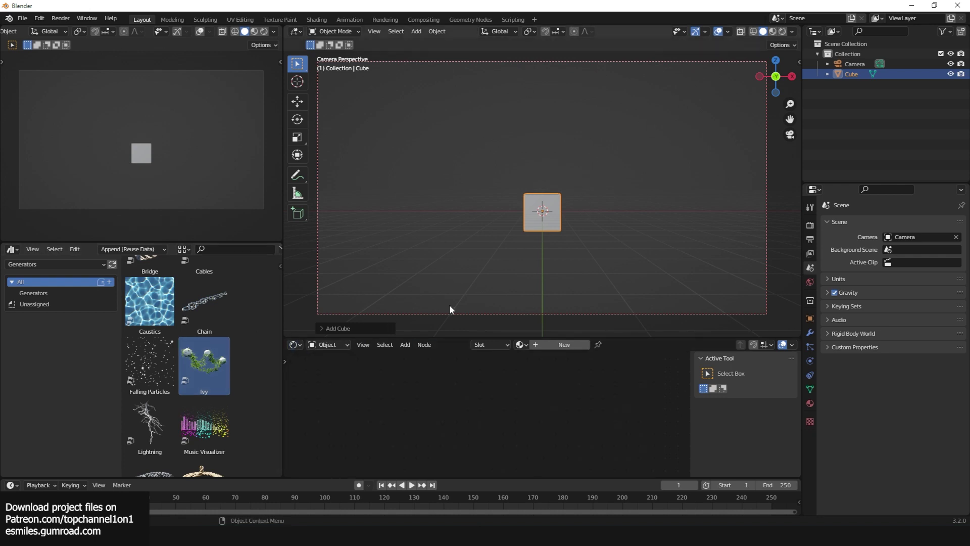
Change the shader editor area to the Geometry Node Editor and create a new geometry node tree for the cube
{"action": "left_click", "coordinate": [295, 344]}
{"action": "left_click", "coordinate": [295, 345]}
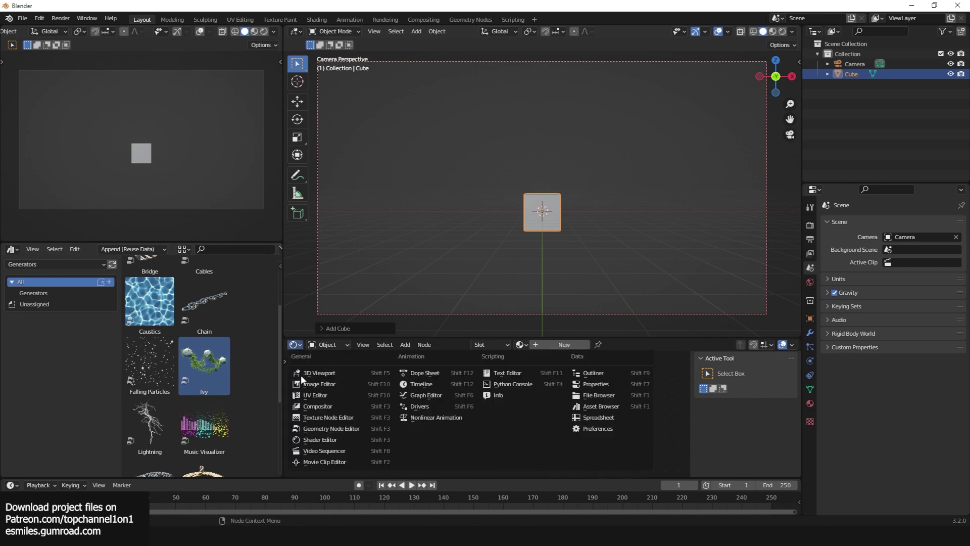
{"action": "left_click", "coordinate": [331, 428]}
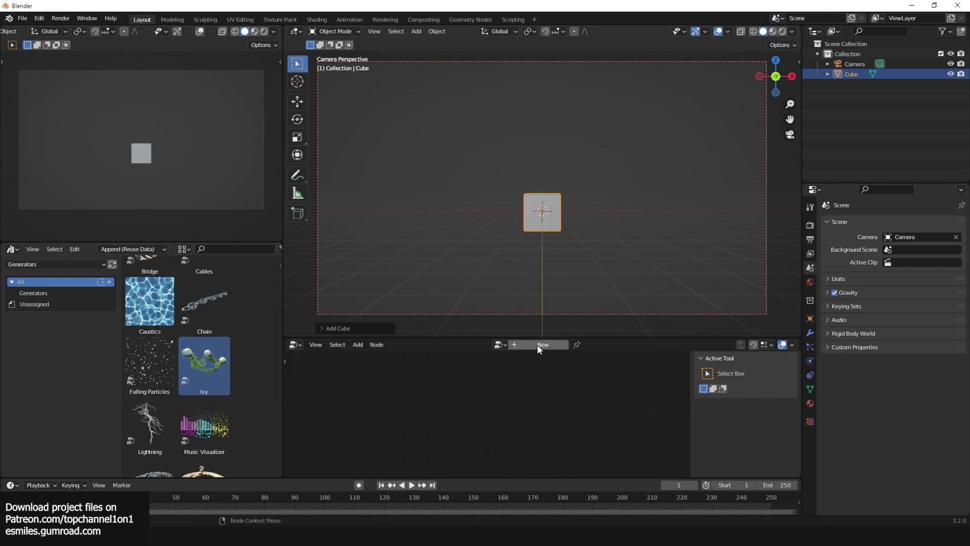
{"action": "left_click", "coordinate": [537, 344]}
{"action": "middle_click_drag", "start_coordinate": [420, 402], "coordinate": [455, 355]}
{"action": "scroll", "coordinate": [456, 354], "scroll_direction": "up", "scroll_amount": 5}
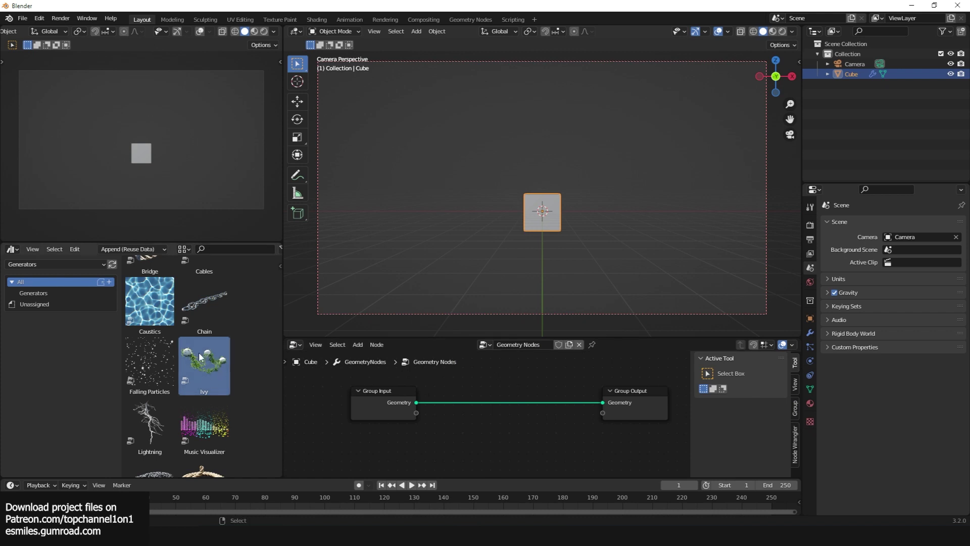
Add the Ivy asset to the node tree and insert it on the link between Group Input and Group Output
{"action": "left_click_drag", "start_coordinate": [207, 363], "coordinate": [495, 402]}
{"action": "left_click_drag", "start_coordinate": [496, 404], "coordinate": [474, 397]}
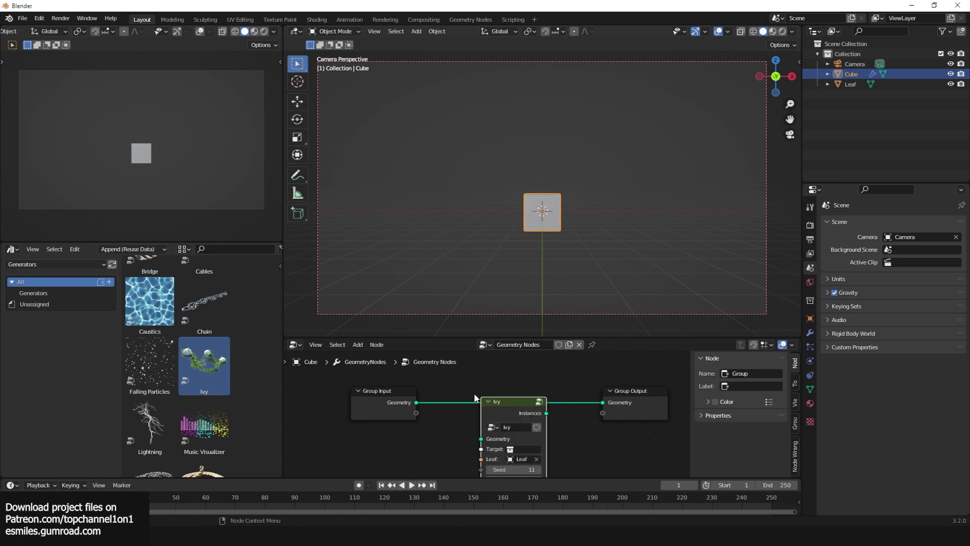
{"action": "middle_click_drag", "start_coordinate": [407, 459], "coordinate": [432, 444]}
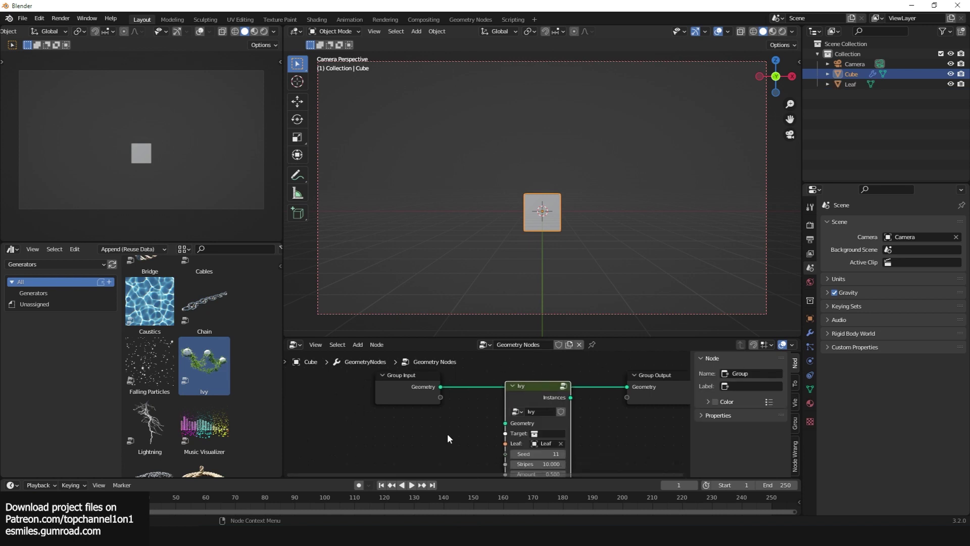
{"action": "key", "text": "g"}
{"action": "left_click", "coordinate": [518, 375]}
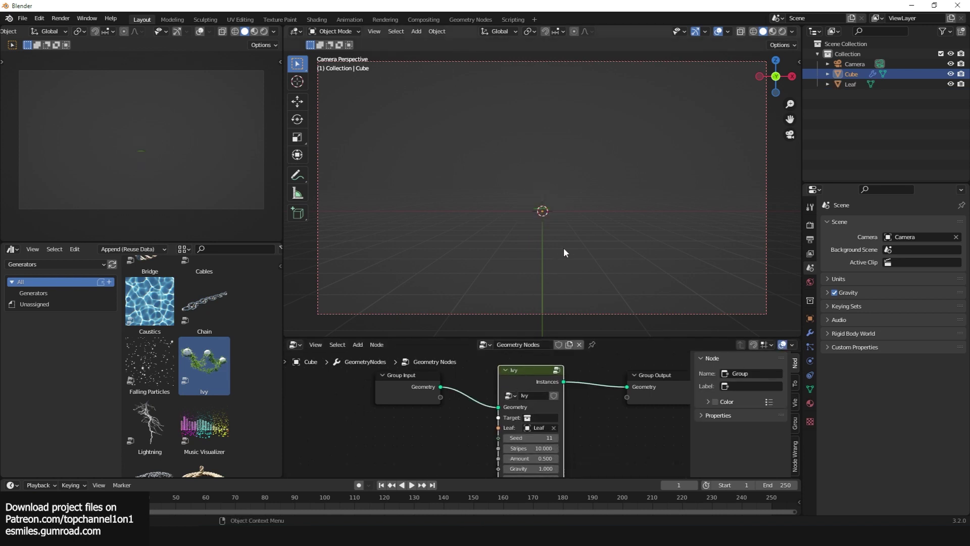
Place the 3D cursor above and behind the leaf and add a second cube there
{"action": "middle_click_drag", "start_coordinate": [565, 253], "coordinate": [680, 236]}
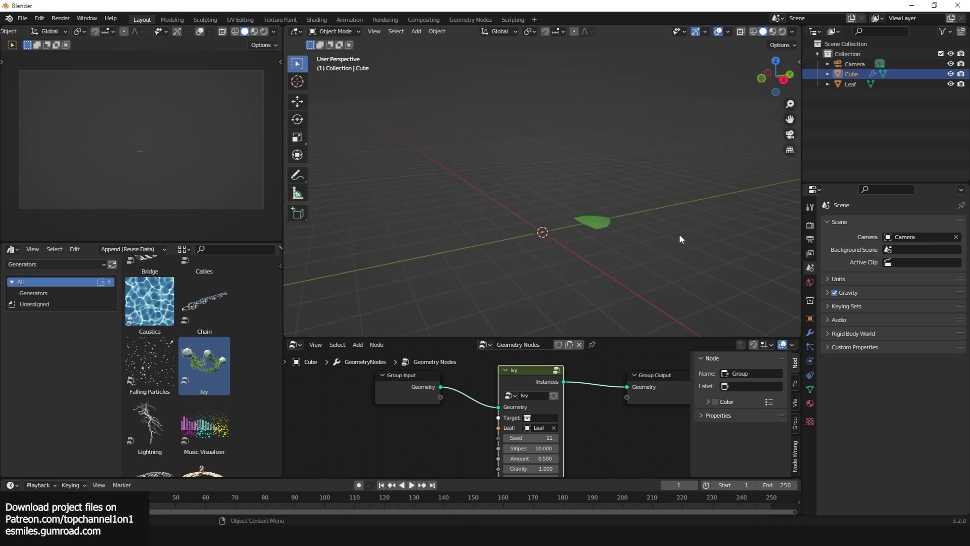
{"action": "middle_click_drag", "start_coordinate": [537, 426], "coordinate": [566, 414]}
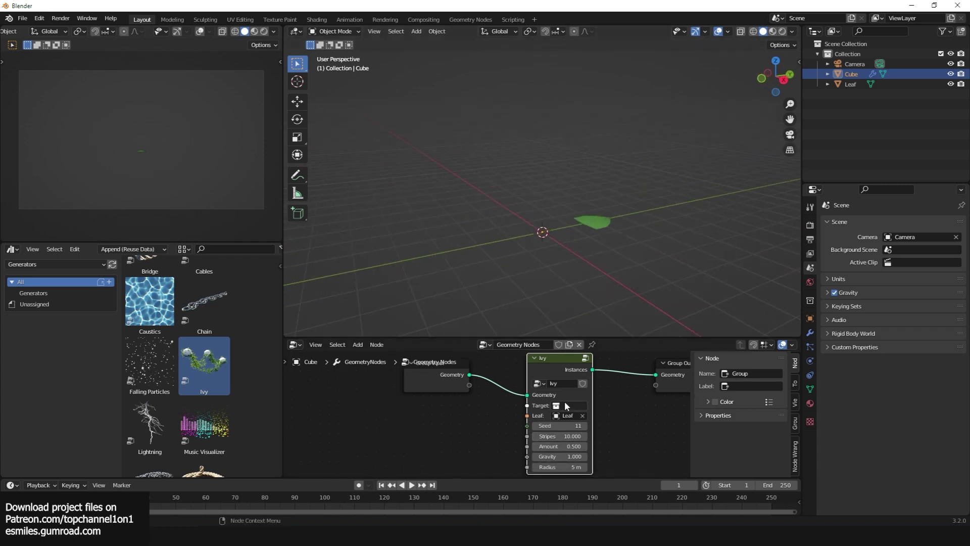
{"action": "middle_click_drag", "start_coordinate": [574, 316], "coordinate": [579, 390]}
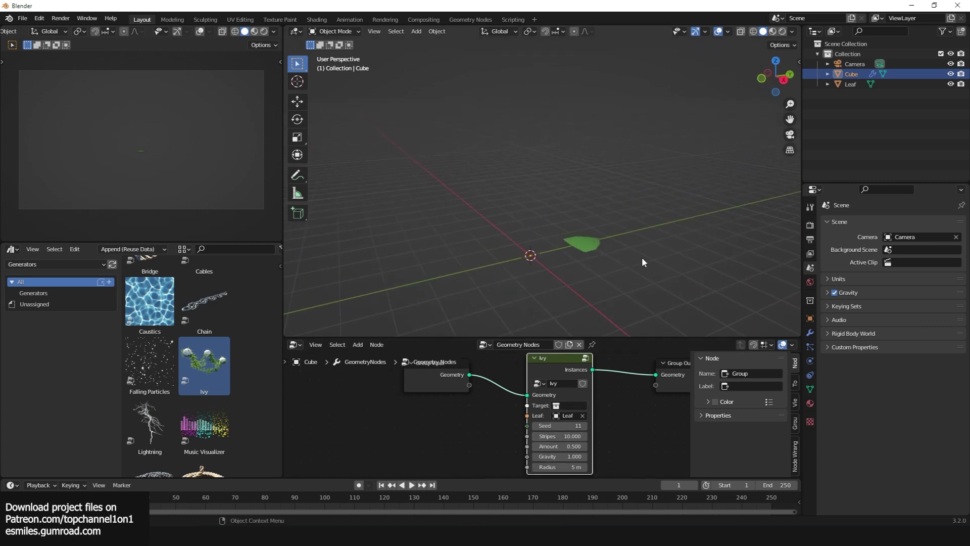
{"action": "middle_click_drag", "start_coordinate": [643, 259], "coordinate": [613, 178]}
{"action": "right_click", "coordinate": [611, 195], "text": "shift"}
{"action": "key", "text": "shift+a"}
{"action": "mouse_move", "coordinate": [614, 194]}
{"action": "left_click", "coordinate": [653, 207]}
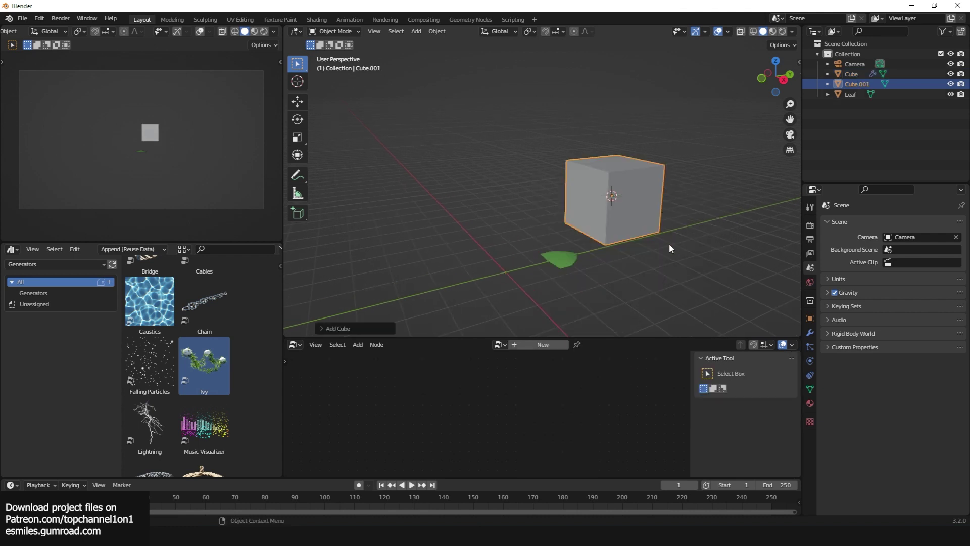
Move the second cube into a new collection named Collection 2
{"action": "key", "text": "m"}
{"action": "left_click", "coordinate": [653, 142]}
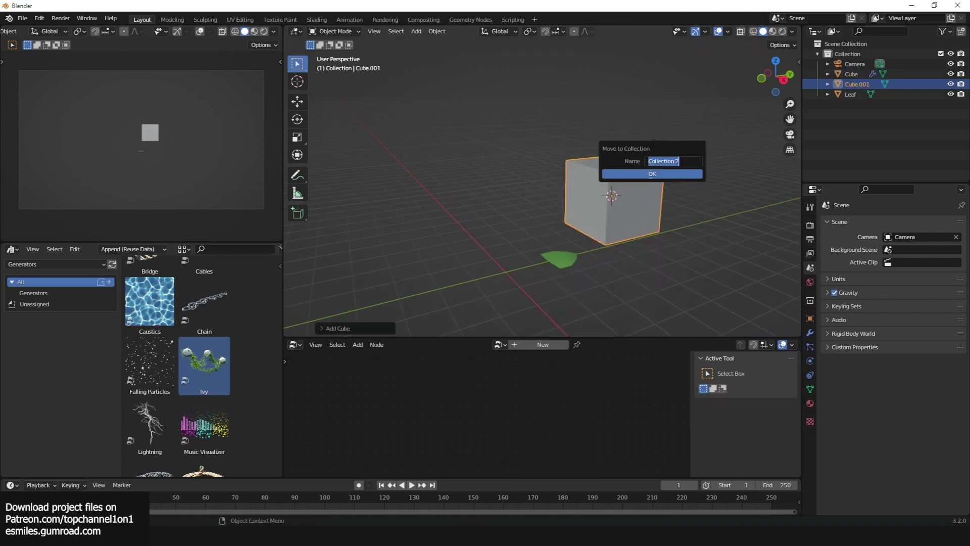
{"action": "left_click", "coordinate": [629, 173]}
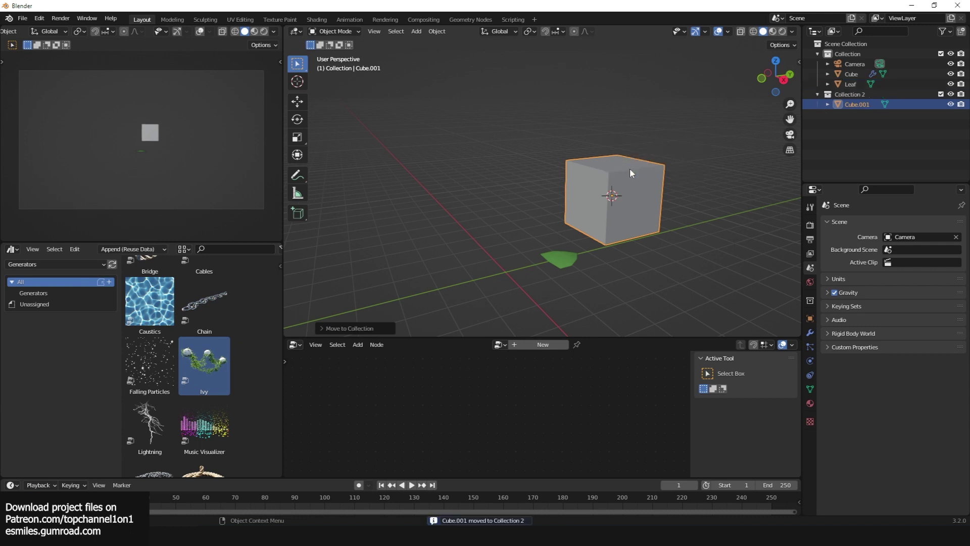
Set the Target of the first cube's Ivy node to Collection 2, then deselect everything
{"action": "left_click", "coordinate": [562, 263]}
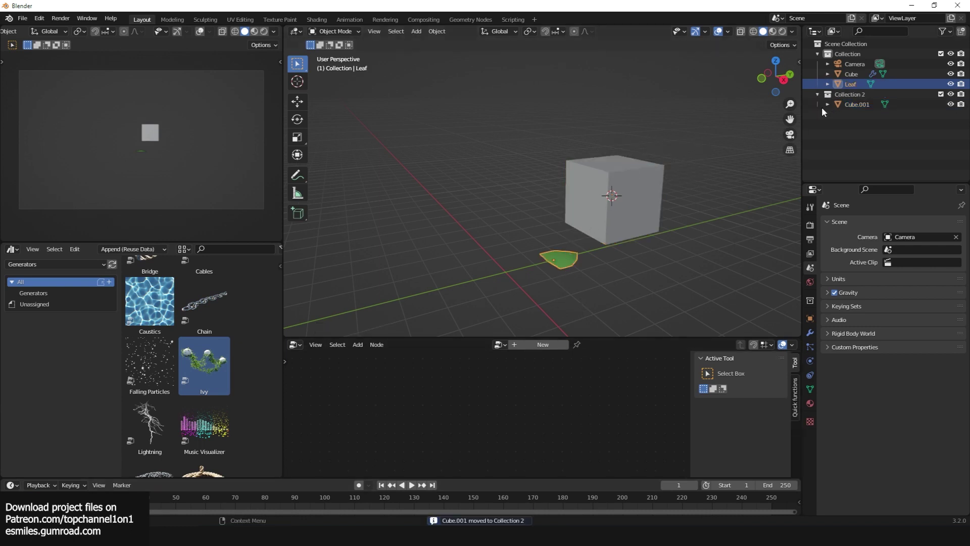
{"action": "left_click", "coordinate": [848, 74]}
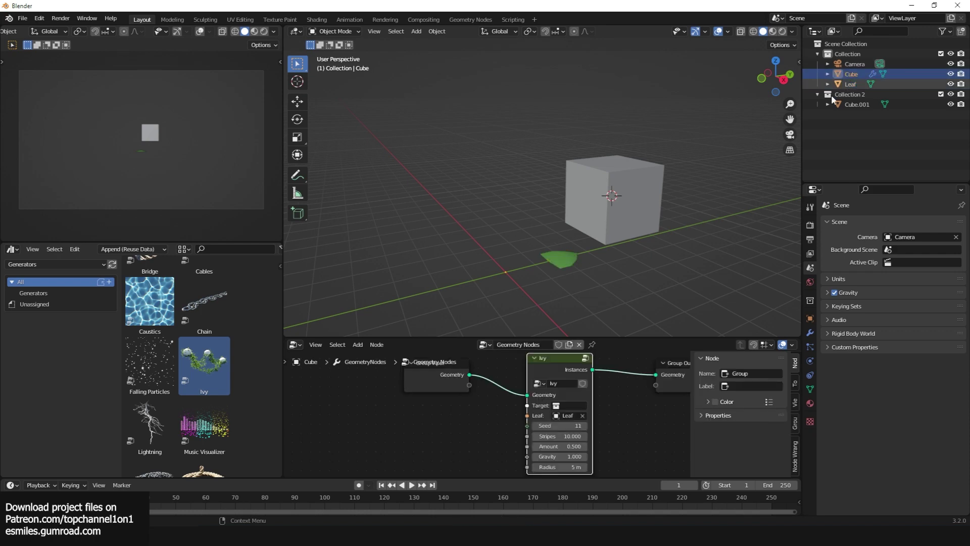
{"action": "scroll", "coordinate": [486, 414], "scroll_direction": "up", "scroll_amount": 2}
{"action": "left_click", "coordinate": [585, 402]}
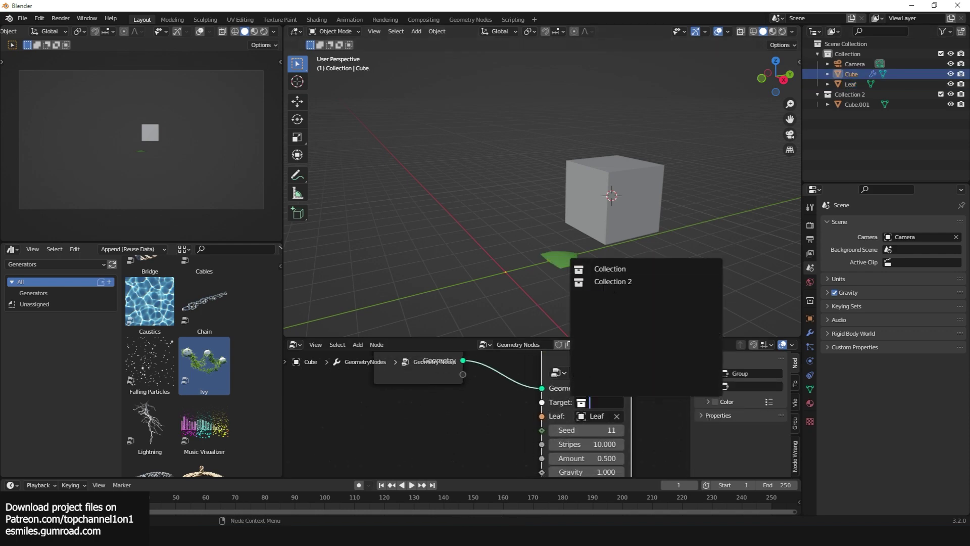
{"action": "left_click", "coordinate": [613, 281]}
{"action": "scroll", "coordinate": [673, 213], "scroll_direction": "up", "scroll_amount": 4}
{"action": "key", "text": "alt+a"}
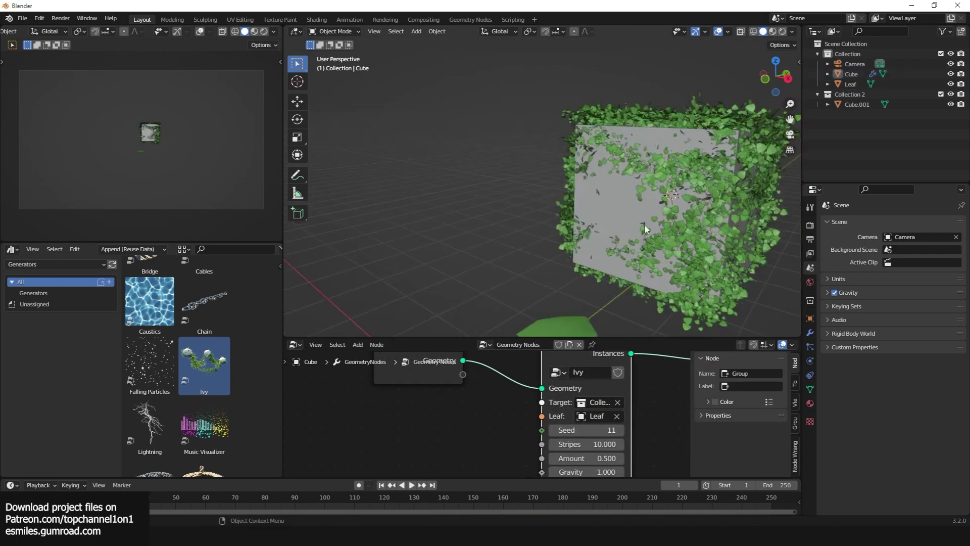
Duplicate the target cube and place the copy beside the original so the ivy spans both
{"action": "scroll", "coordinate": [644, 229], "scroll_direction": "down", "scroll_amount": 3}
{"action": "left_click", "coordinate": [526, 211]}
{"action": "scroll", "coordinate": [526, 211], "scroll_direction": "down", "scroll_amount": 2}
{"action": "key", "text": "shift+d"}
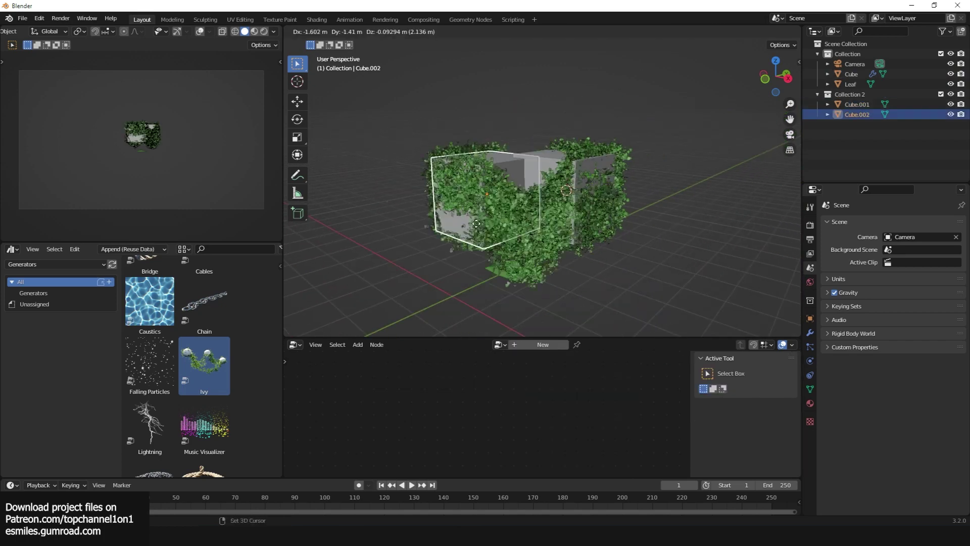
{"action": "left_click", "coordinate": [429, 238]}
{"action": "middle_click_drag", "start_coordinate": [429, 237], "coordinate": [594, 201]}
Select the ivy object, set its Ivy node's Stripes to 5 and Amount to -0.2, then deselect it
{"action": "left_click", "coordinate": [594, 200]}
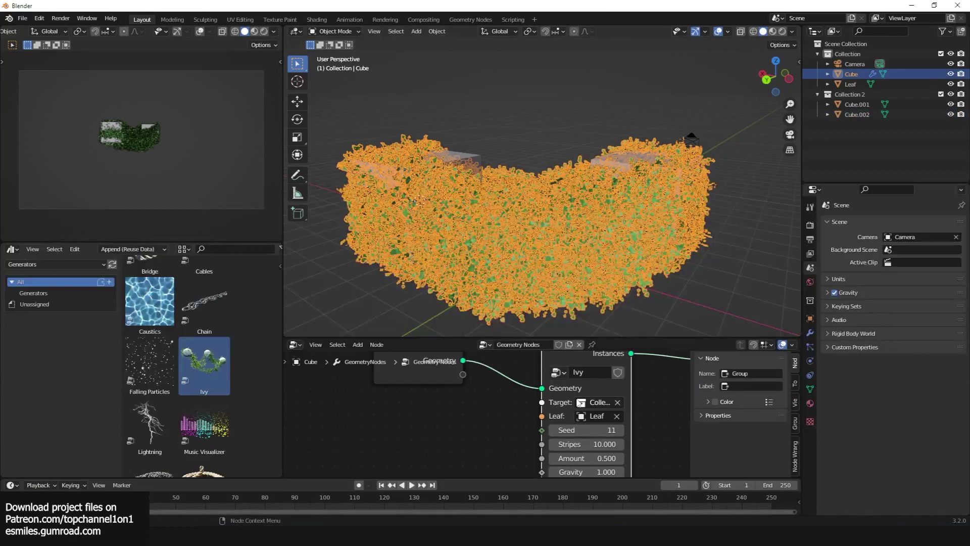
{"action": "scroll", "coordinate": [587, 414], "scroll_direction": "down", "scroll_amount": 3}
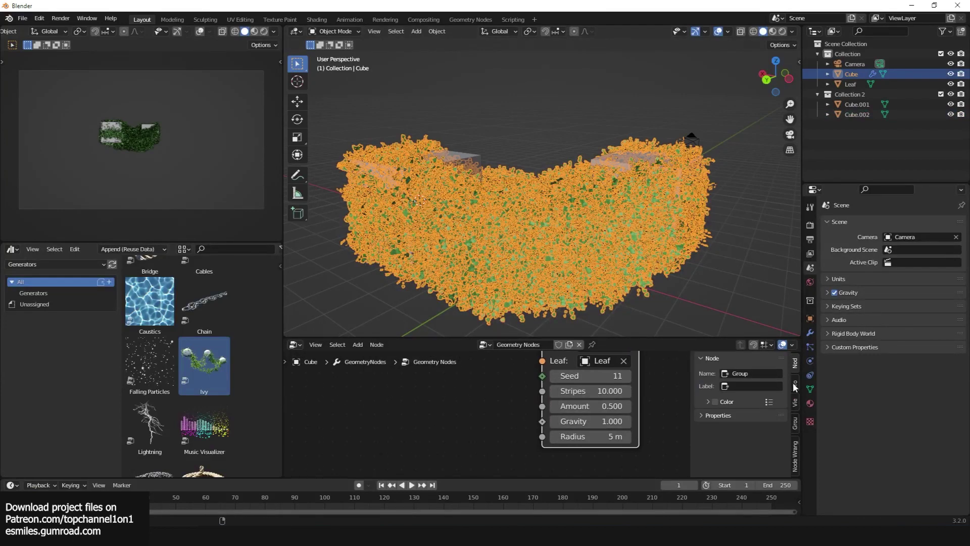
{"action": "left_click", "coordinate": [812, 334]}
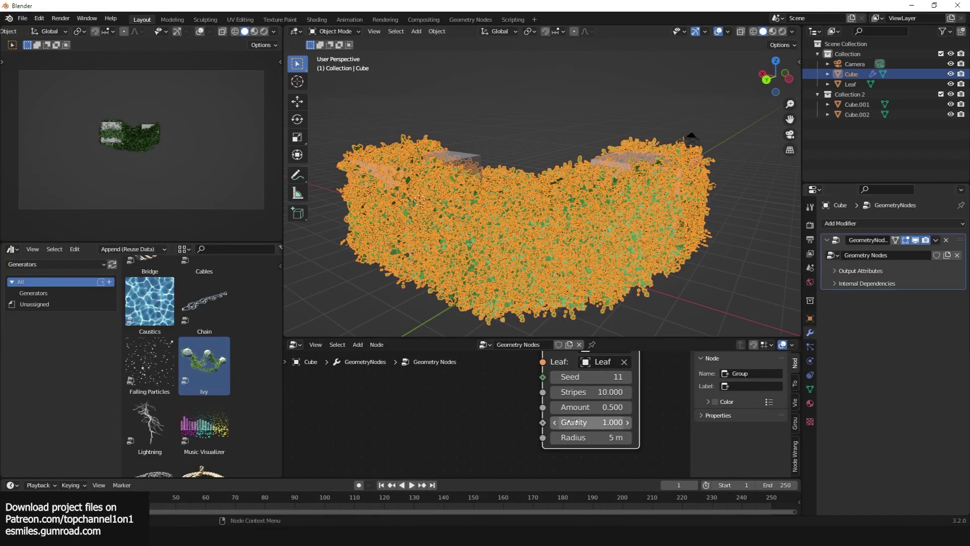
{"action": "scroll", "coordinate": [592, 397], "scroll_direction": "down", "scroll_amount": 2}
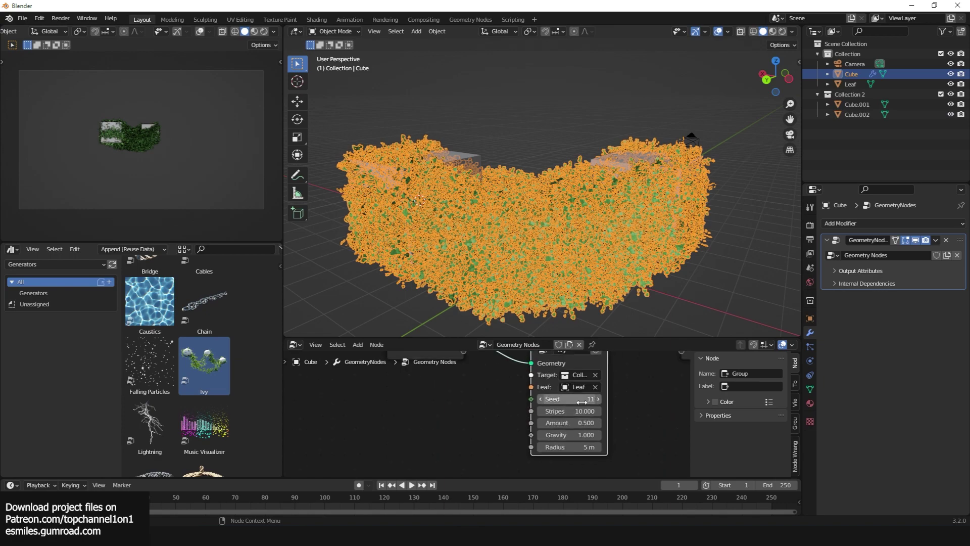
{"action": "left_click_drag", "start_coordinate": [593, 397], "coordinate": [538, 423]}
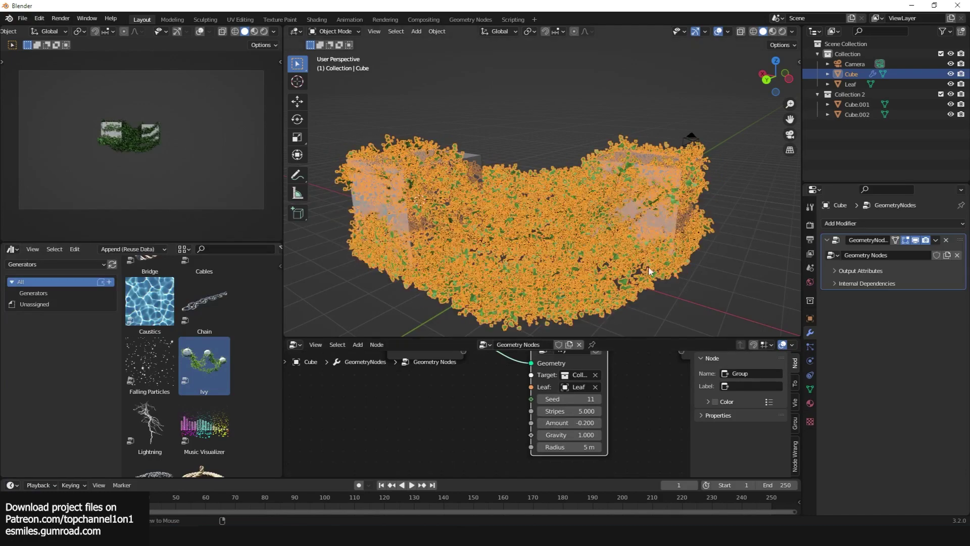
{"action": "key", "text": "alt+a"}
{"action": "middle_click_drag", "start_coordinate": [672, 238], "coordinate": [544, 267]}
{"action": "scroll", "coordinate": [544, 266], "scroll_direction": "up", "scroll_amount": 2}
Delete the ivy object, both target cubes and the leaf from the scene
{"action": "key", "text": "a"}
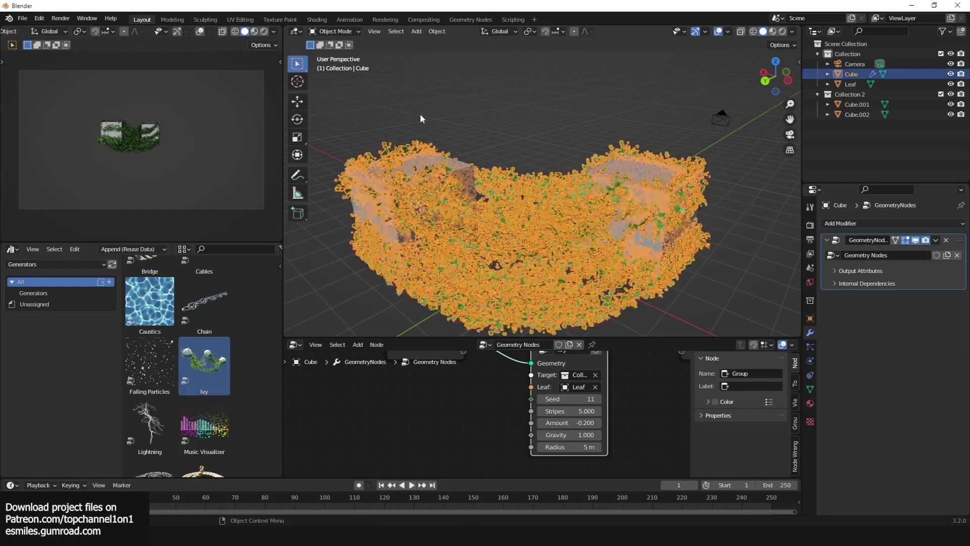
{"action": "left_click_drag", "start_coordinate": [420, 113], "coordinate": [655, 232]}
{"action": "key", "text": "x"}
{"action": "left_click", "coordinate": [653, 243]}
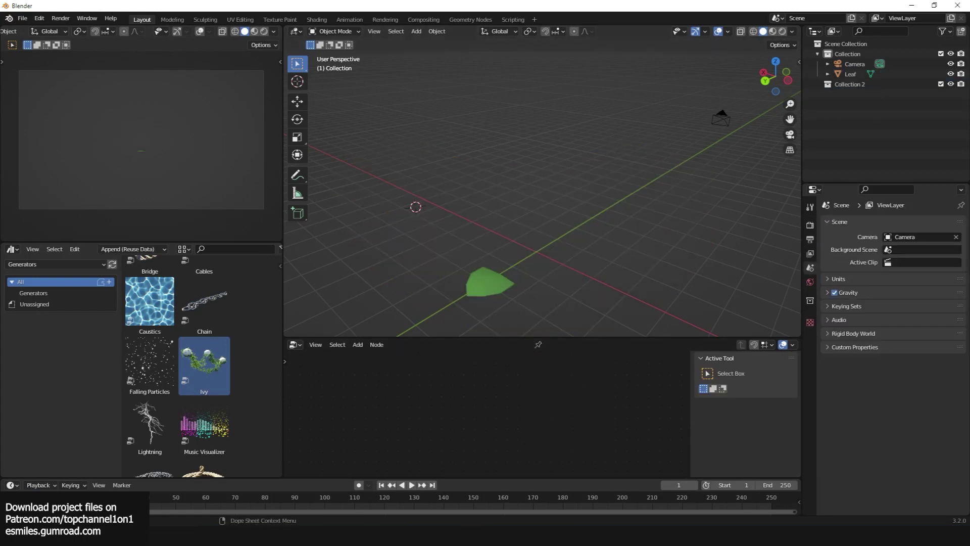
{"action": "left_click_drag", "start_coordinate": [452, 251], "coordinate": [554, 316]}
{"action": "key", "text": "Delete"}
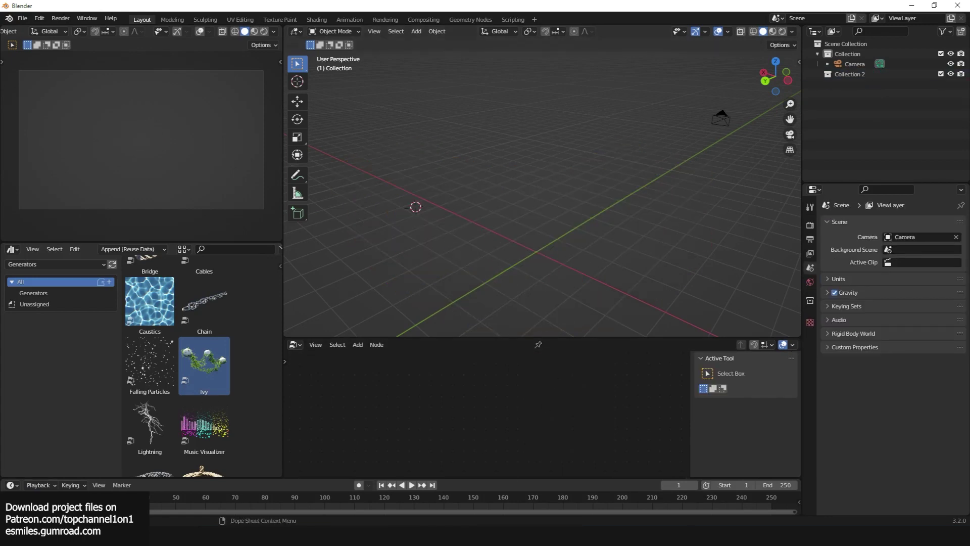
Switch to the Ivy.blend window and copy the target spheres, the monkey and the Ivy object
{"action": "mouse_move", "coordinate": [467, 537]}
{"action": "left_click", "coordinate": [576, 500]}
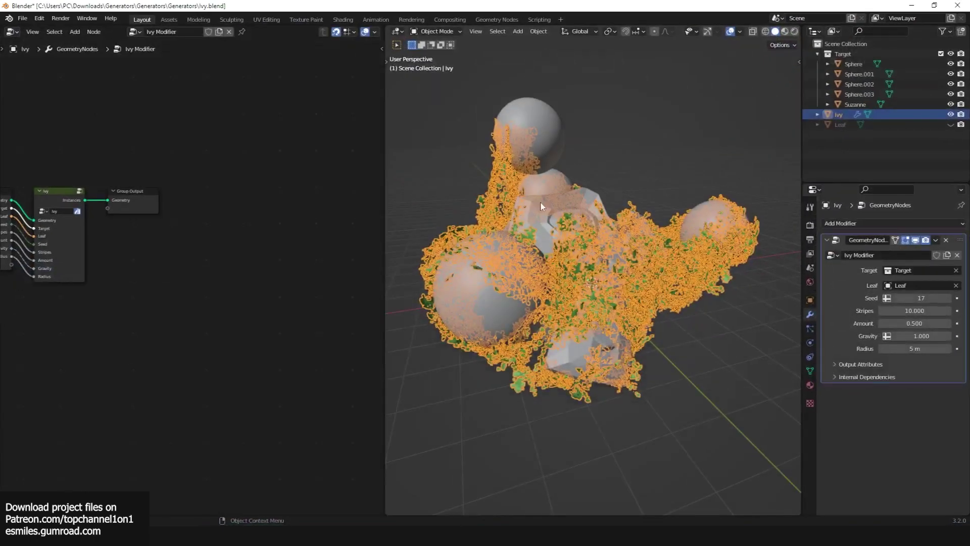
{"action": "left_click", "coordinate": [664, 182]}
{"action": "left_click_drag", "start_coordinate": [452, 87], "coordinate": [751, 368]}
{"action": "key", "text": "ctrl+c"}
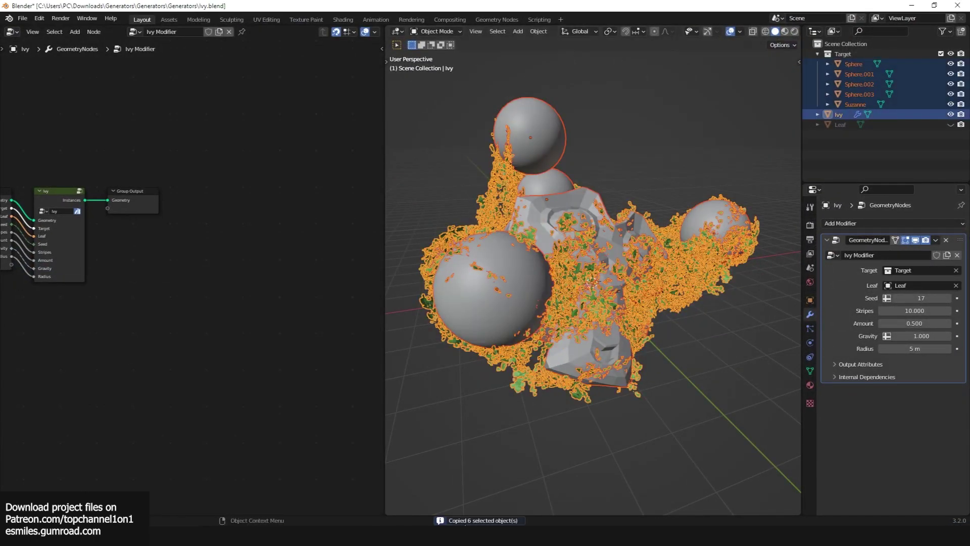
Switch back to the unsaved Blender scene and paste the copied ivy setup into it
{"action": "mouse_move", "coordinate": [469, 537]}
{"action": "left_click", "coordinate": [405, 500]}
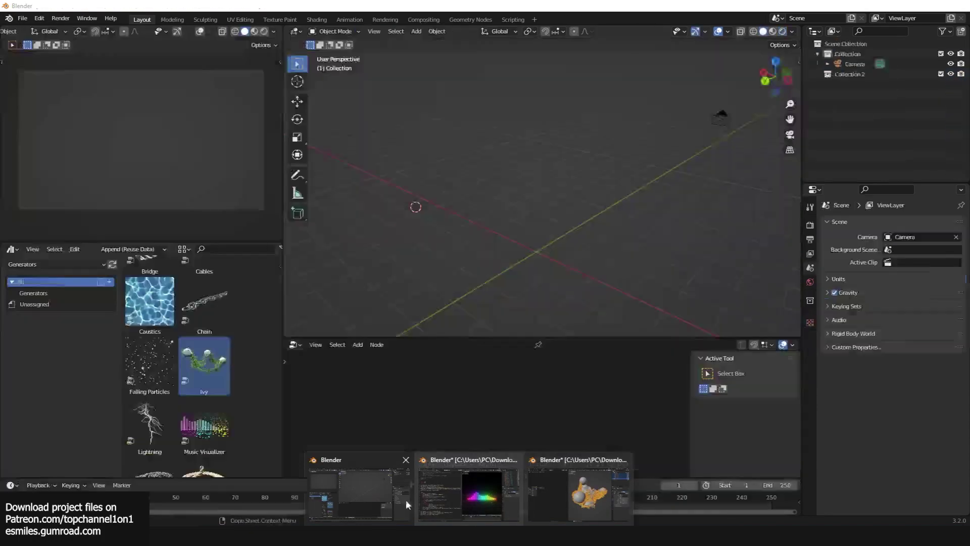
{"action": "key", "text": "ctrl+v"}
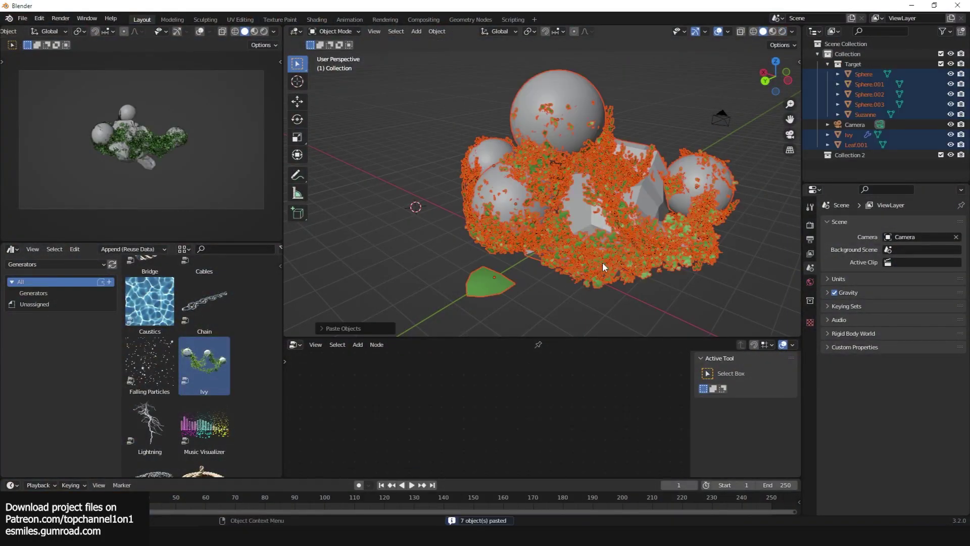
Examine the pasted ivy growth over the target spheres and rocks from several angles
{"action": "left_click", "coordinate": [616, 289]}
{"action": "middle_click_drag", "start_coordinate": [616, 289], "coordinate": [542, 266]}
{"action": "key", "text": "alt+a"}
{"action": "scroll", "coordinate": [565, 287], "scroll_direction": "up", "scroll_amount": 3}
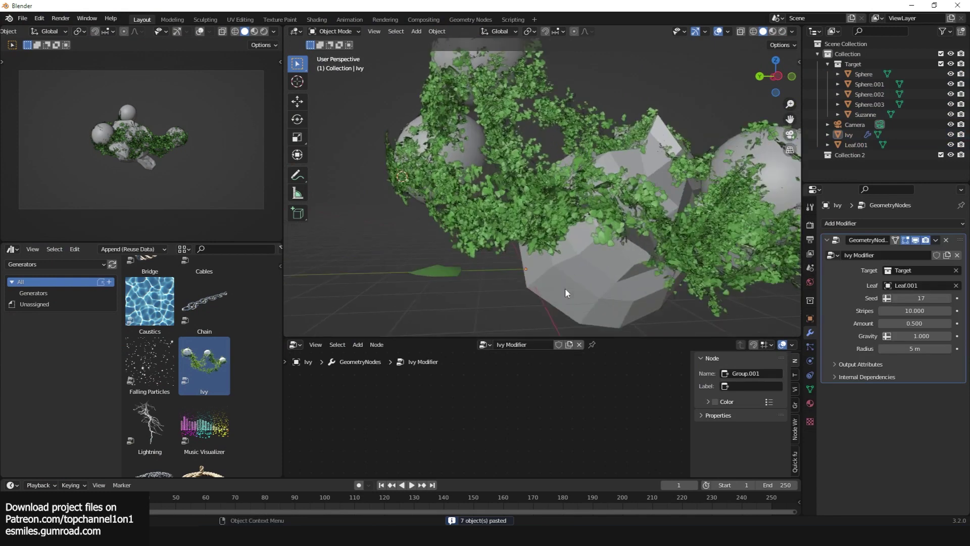
{"action": "scroll", "coordinate": [565, 293], "scroll_direction": "down", "scroll_amount": 5}
{"action": "middle_click_drag", "start_coordinate": [615, 265], "coordinate": [559, 156]}
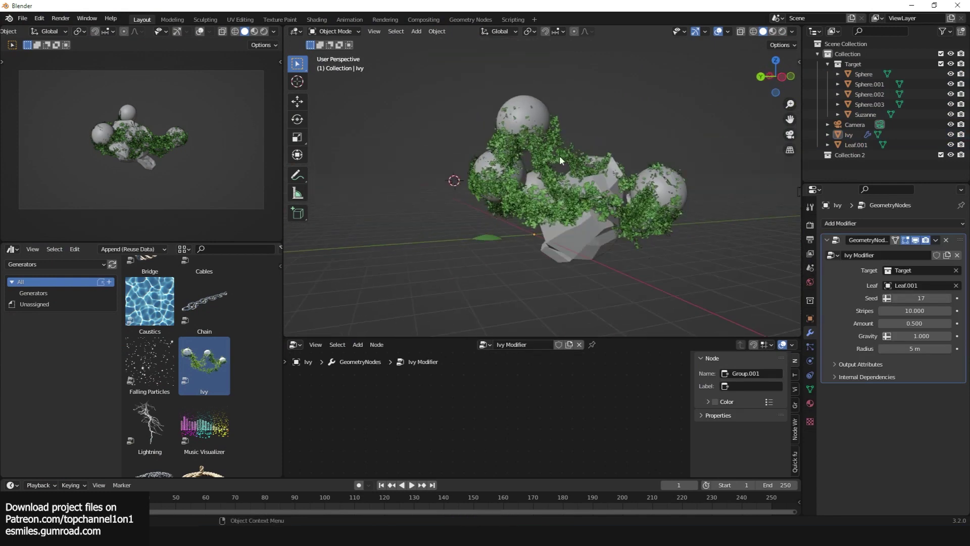
{"action": "left_click", "coordinate": [511, 180]}
{"action": "middle_click_drag", "start_coordinate": [539, 214], "coordinate": [592, 239]}
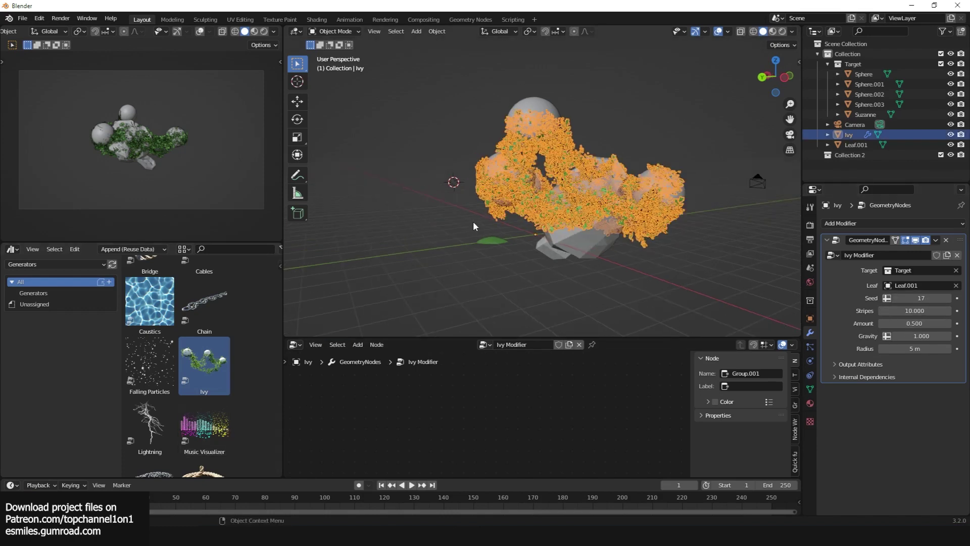
Delete all the pasted ivy setup objects, including the targets, leaf and camera
{"action": "left_click_drag", "start_coordinate": [463, 100], "coordinate": [702, 276]}
{"action": "key", "text": "x"}
{"action": "left_click", "coordinate": [583, 228]}
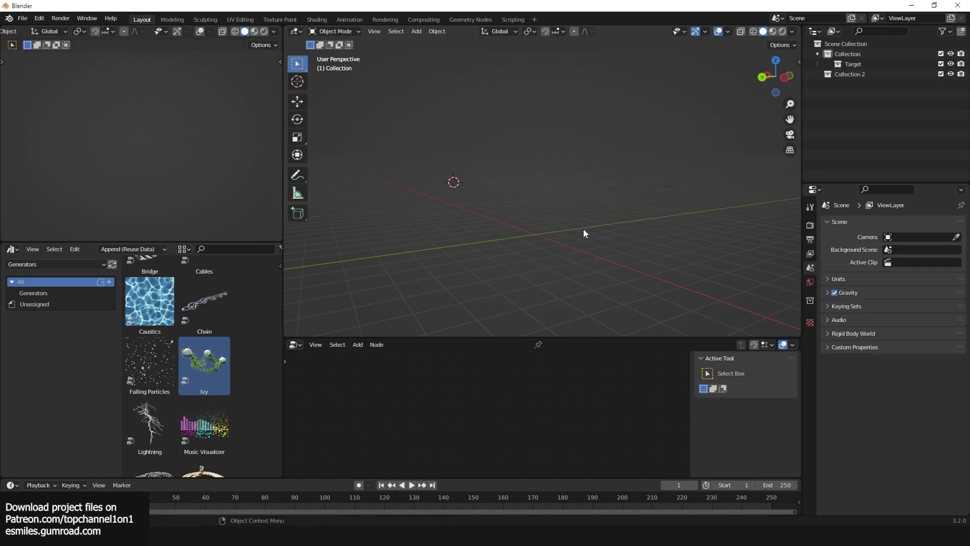
Try placing the Falling Particles asset in the empty scene, add a mesh cube and move it above the ground grid
{"action": "left_click_drag", "start_coordinate": [133, 383], "coordinate": [428, 282]}
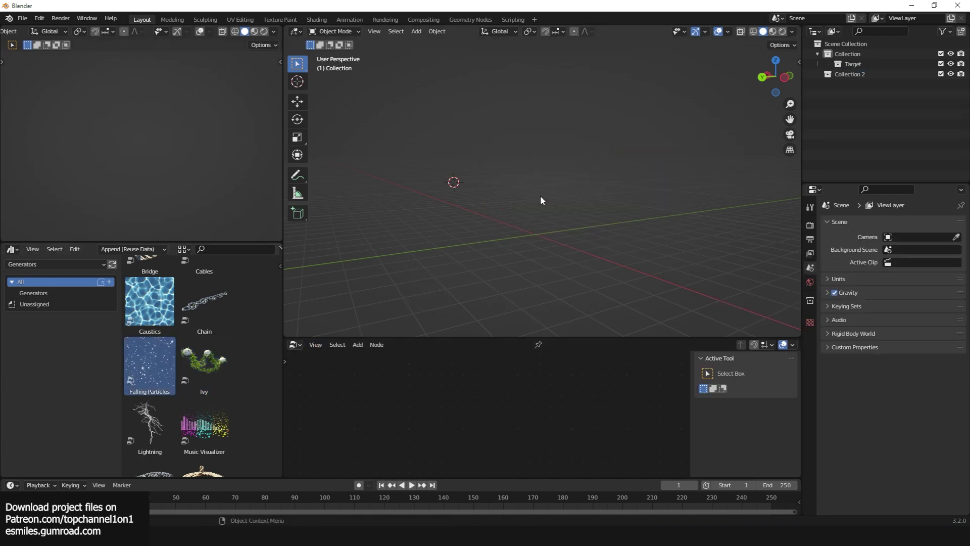
{"action": "key", "text": "shift+a"}
{"action": "key", "text": "shift+a"}
{"action": "mouse_move", "coordinate": [508, 268]}
{"action": "left_click", "coordinate": [561, 279]}
{"action": "key", "text": "g"}
{"action": "left_click", "coordinate": [621, 214]}
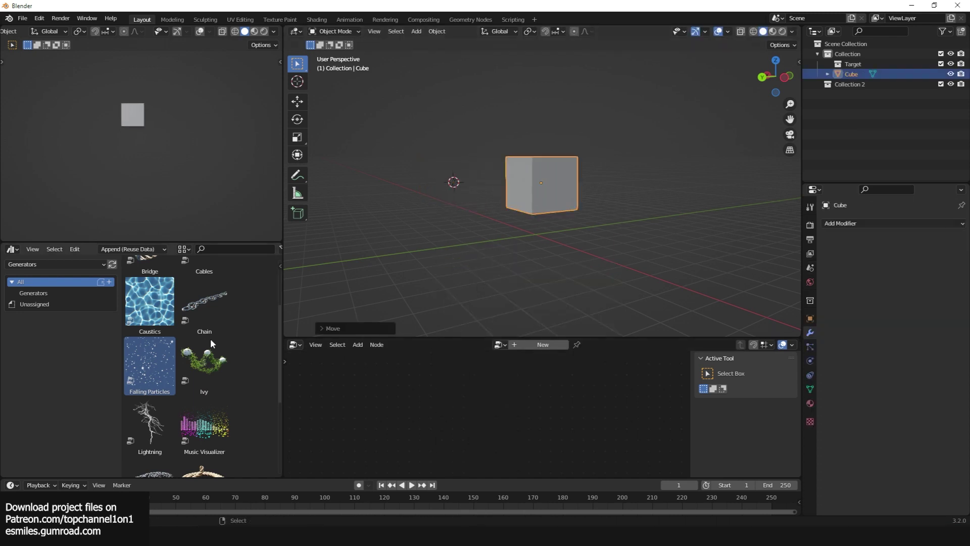
Create a new geometry node tree on the cube and connect the Falling Particles asset to its Group Output
{"action": "left_click", "coordinate": [542, 345]}
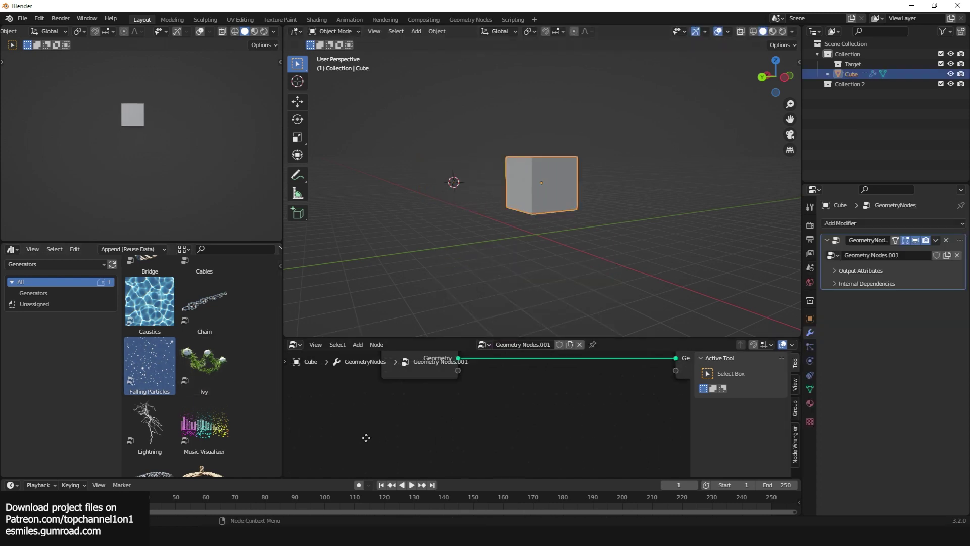
{"action": "left_click_drag", "start_coordinate": [150, 365], "coordinate": [537, 395]}
{"action": "key", "text": "Home"}
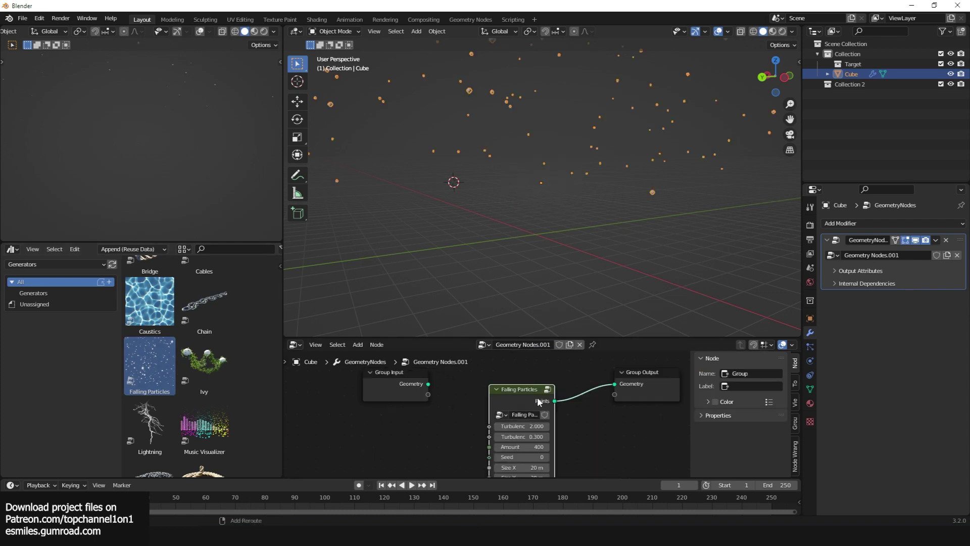
Play the falling particles animation and examine the points' motion and the node's settings
{"action": "key", "text": "space"}
{"action": "middle_click_drag", "start_coordinate": [543, 224], "coordinate": [580, 244]}
{"action": "scroll", "coordinate": [577, 277], "scroll_direction": "up", "scroll_amount": 4}
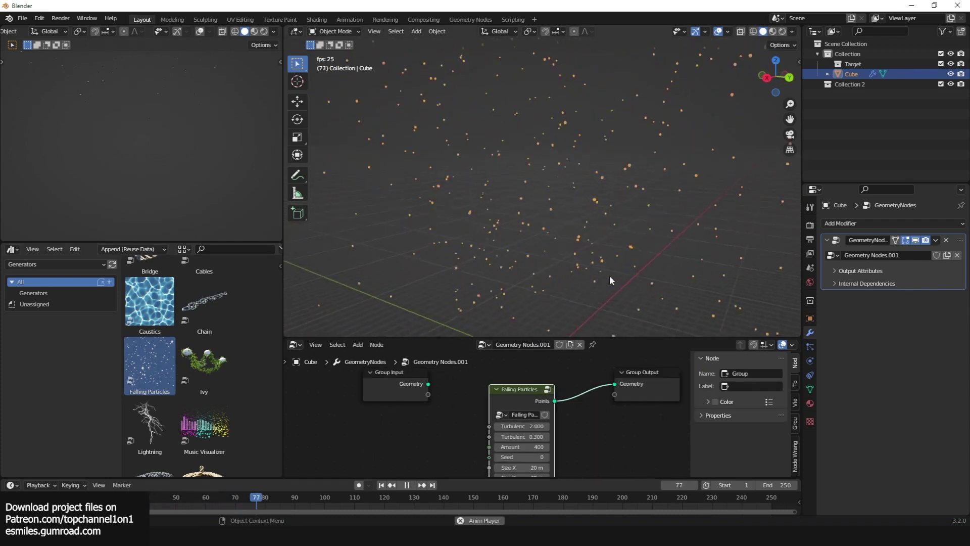
{"action": "scroll", "coordinate": [609, 275], "scroll_direction": "up", "scroll_amount": 3}
{"action": "middle_click_drag", "start_coordinate": [609, 275], "coordinate": [604, 277]}
{"action": "key", "text": "space"}
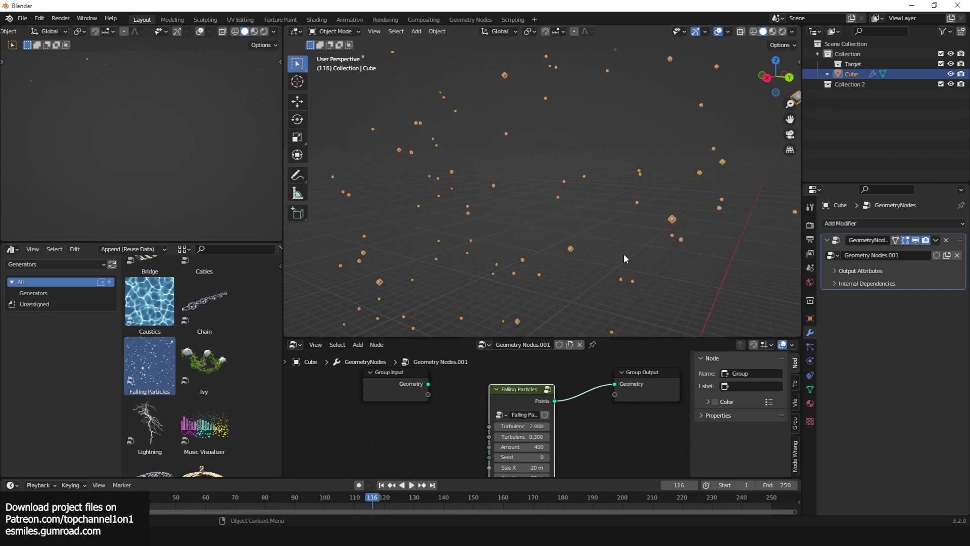
{"action": "scroll", "coordinate": [543, 414], "scroll_direction": "down", "scroll_amount": 3}
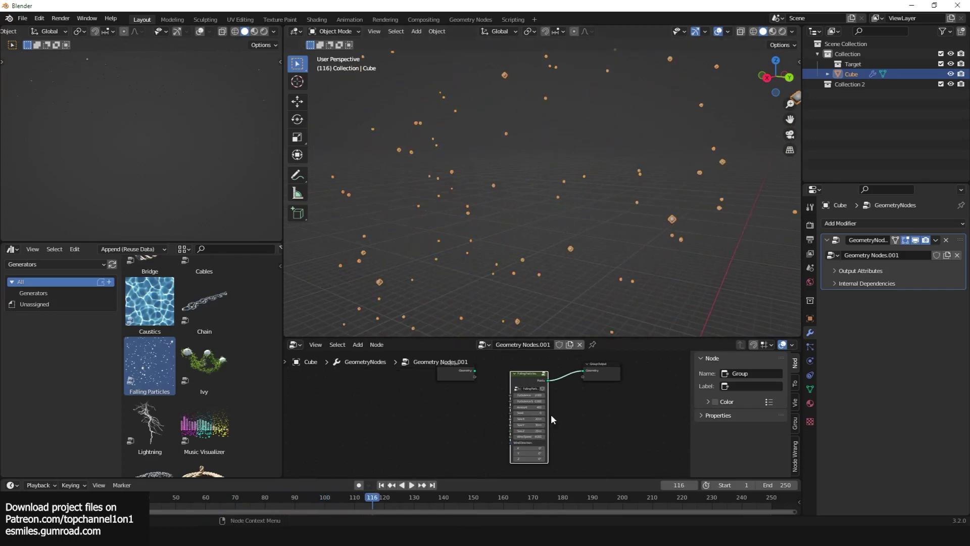
Delete the cube that carries the Falling Particles node tree
{"action": "right_click", "coordinate": [143, 362]}
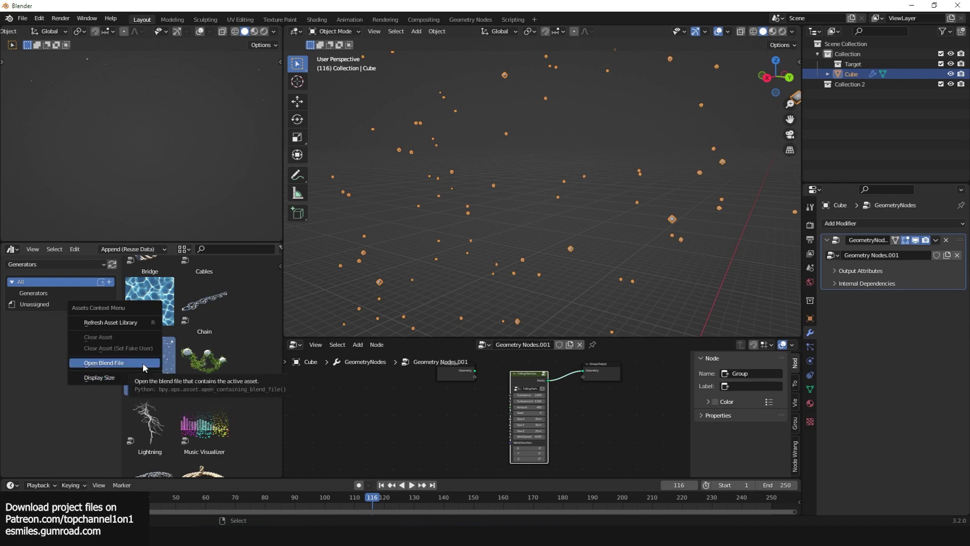
{"action": "left_click", "coordinate": [604, 278]}
{"action": "left_click", "coordinate": [571, 248]}
{"action": "key", "text": "x"}
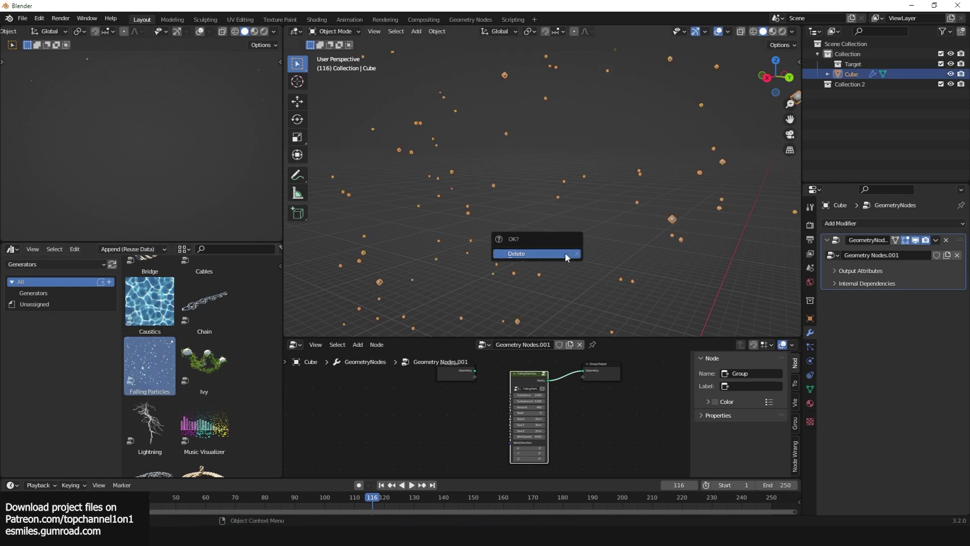
{"action": "left_click", "coordinate": [565, 253]}
Open the blend file containing the Falling Particles asset and copy its Falling Particles, Snow Flake and Wind objects
{"action": "right_click", "coordinate": [163, 361]}
{"action": "left_click", "coordinate": [162, 358]}
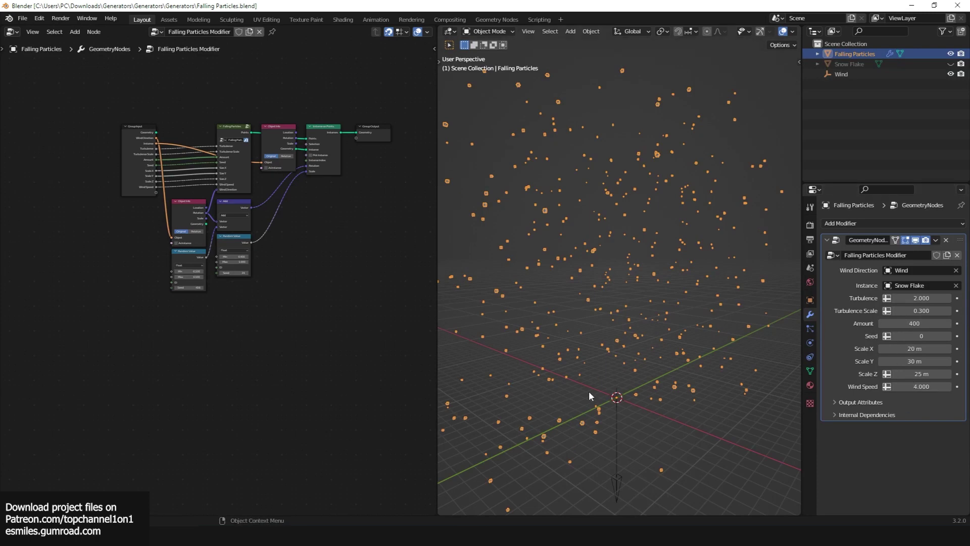
{"action": "left_click", "coordinate": [911, 6]}
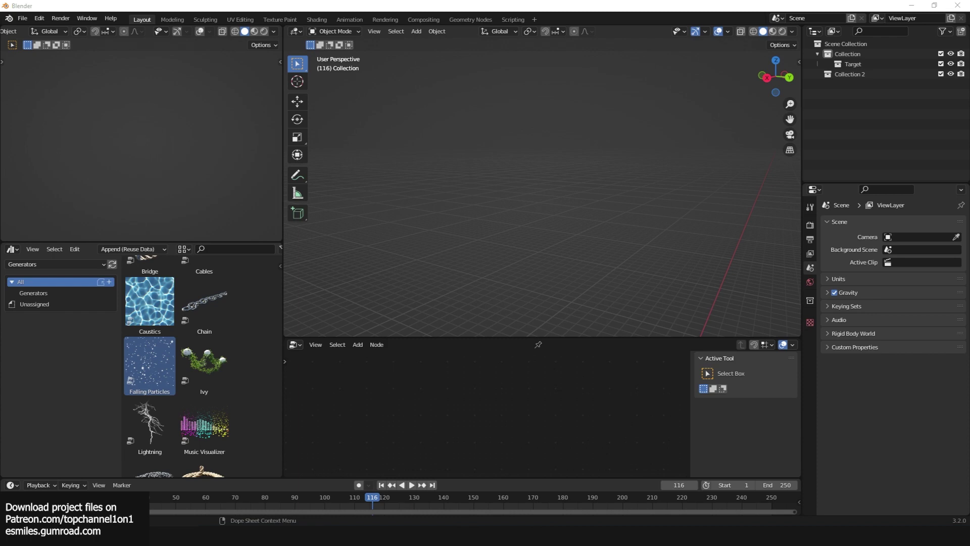
{"action": "left_click", "coordinate": [609, 489]}
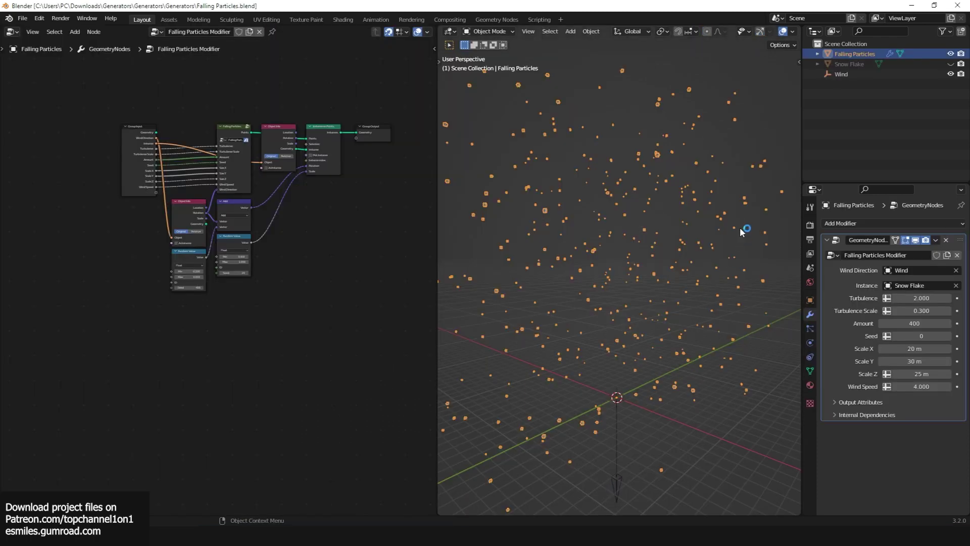
Switch back to the unsaved Blender scene, paste the copied falling particles setup and deselect it
{"action": "left_click", "coordinate": [909, 6]}
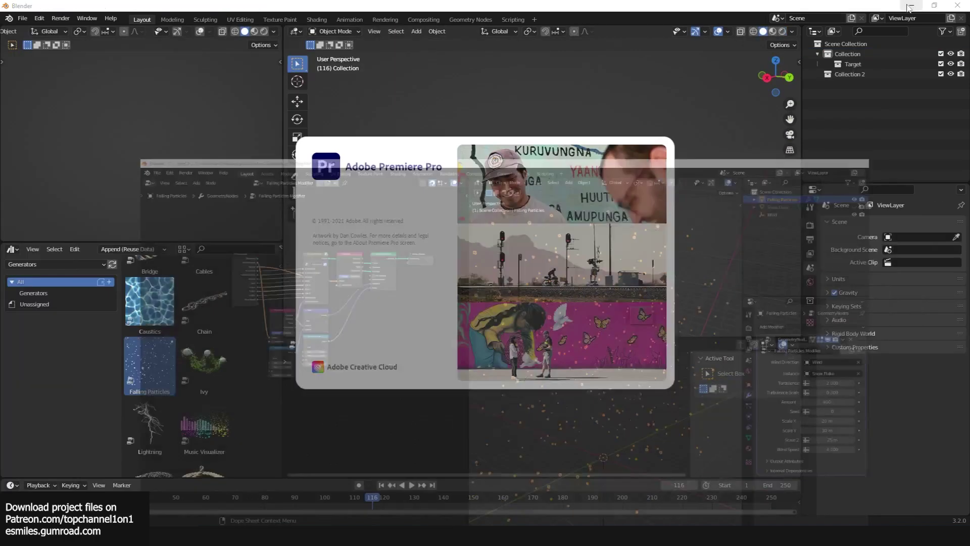
{"action": "key", "text": "ctrl+v"}
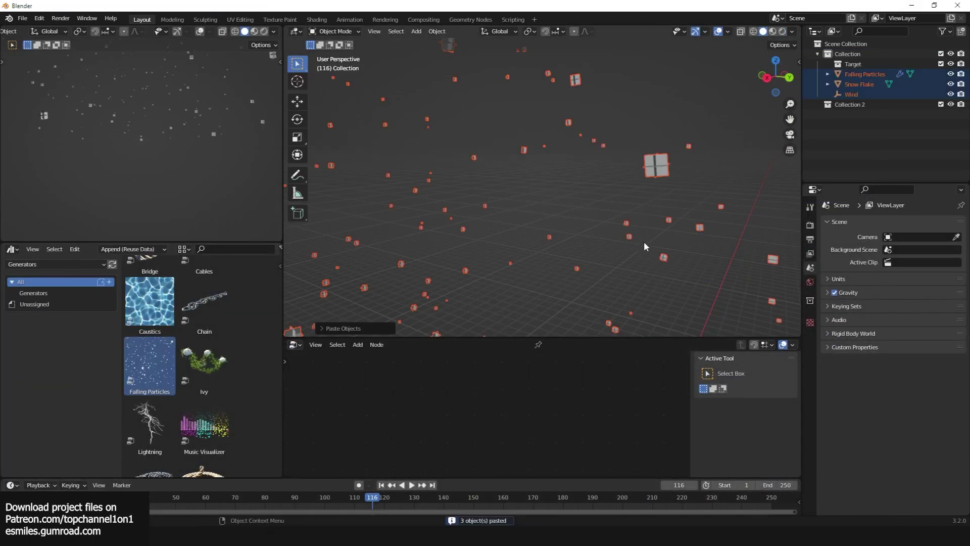
{"action": "left_click", "coordinate": [677, 199]}
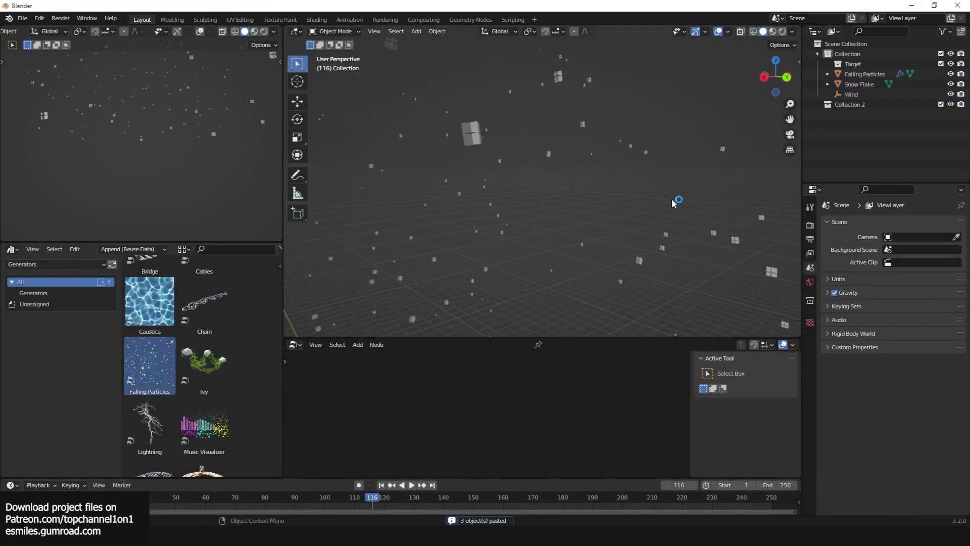
Play the snow flake animation in solid view, set the viewport to rendered shading and play it again
{"action": "key", "text": "space"}
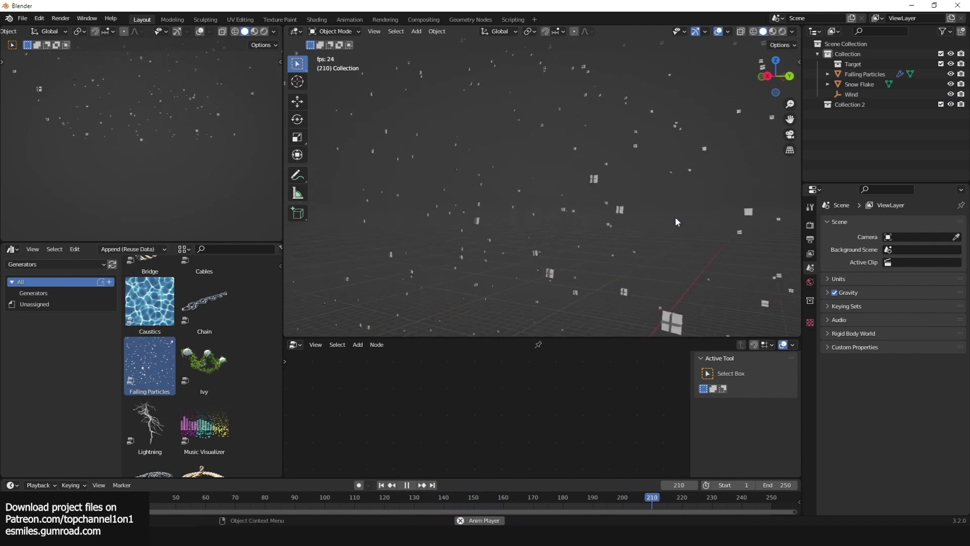
{"action": "key", "text": "space"}
{"action": "left_click", "coordinate": [784, 33]}
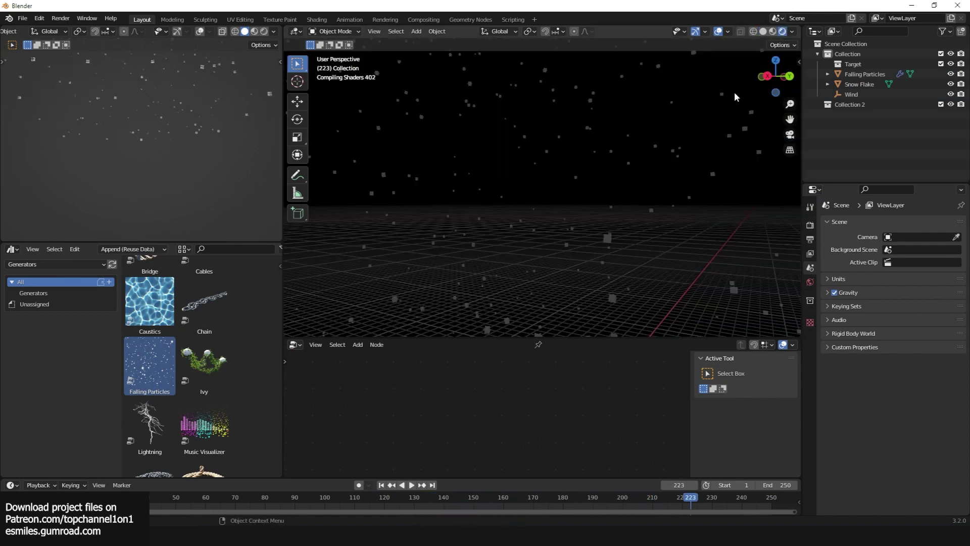
{"action": "mouse_move", "coordinate": [734, 92]}
{"action": "middle_mouse_down"}
{"action": "mouse_move", "coordinate": [672, 137]}
{"action": "mouse_move", "coordinate": [690, 141]}
{"action": "middle_mouse_up"}
{"action": "key", "text": "space"}
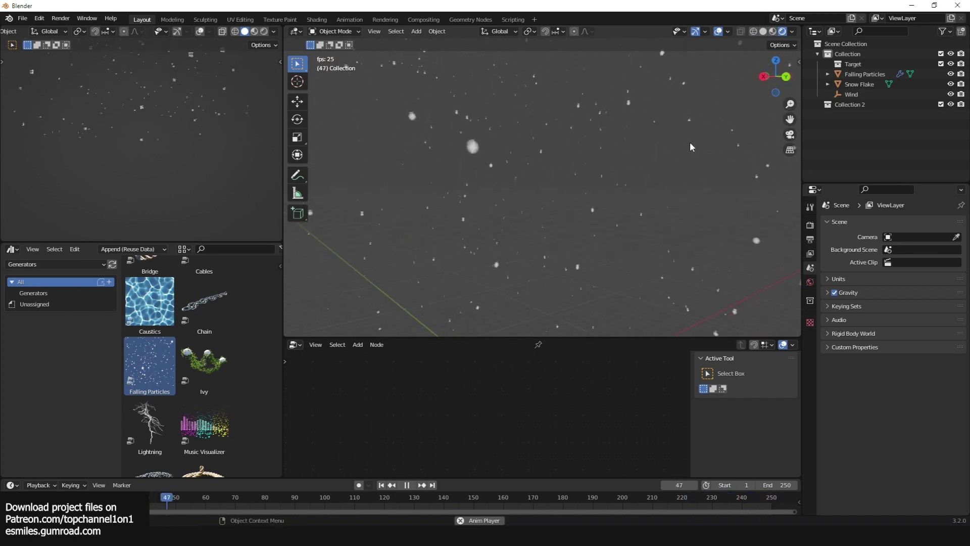
{"action": "scroll", "coordinate": [690, 142], "scroll_direction": "down", "scroll_amount": 2}
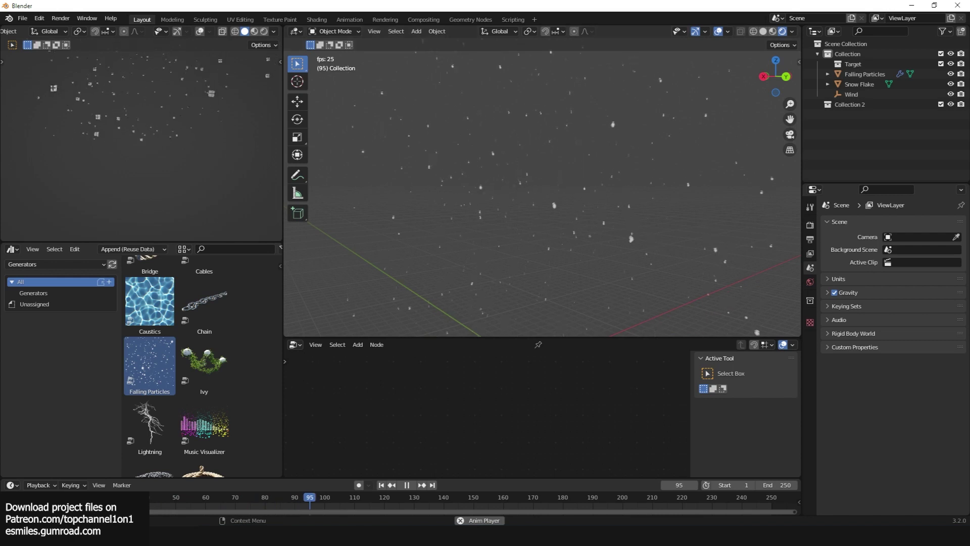